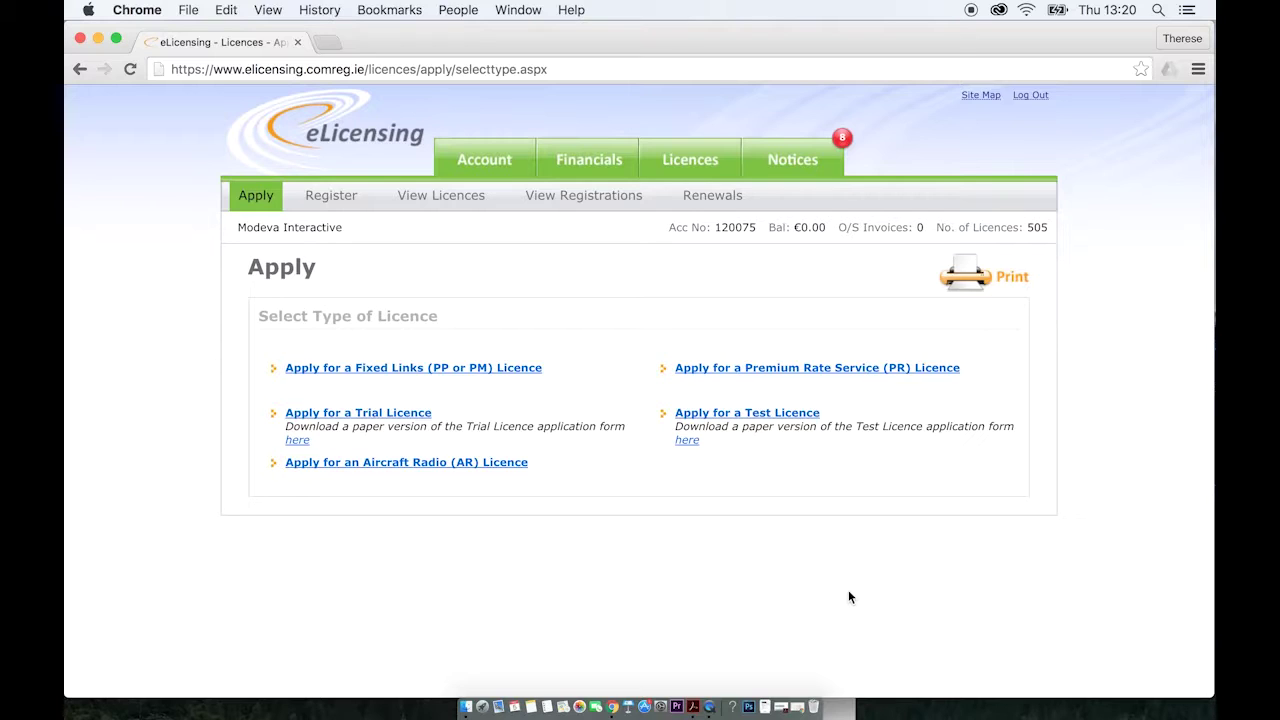
Begin a PRS licence application dated 05/05/2016, citing Fundraising as the short-notice reason
click(822, 370)
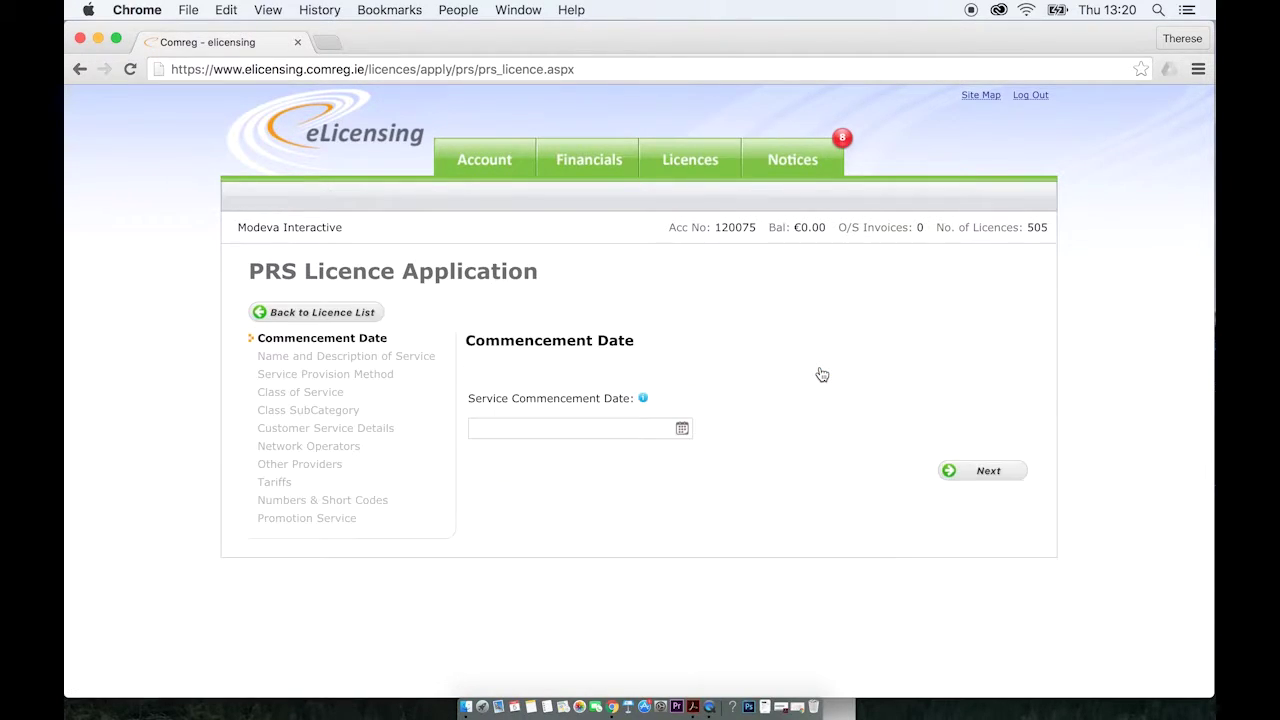
click(682, 428)
click(598, 518)
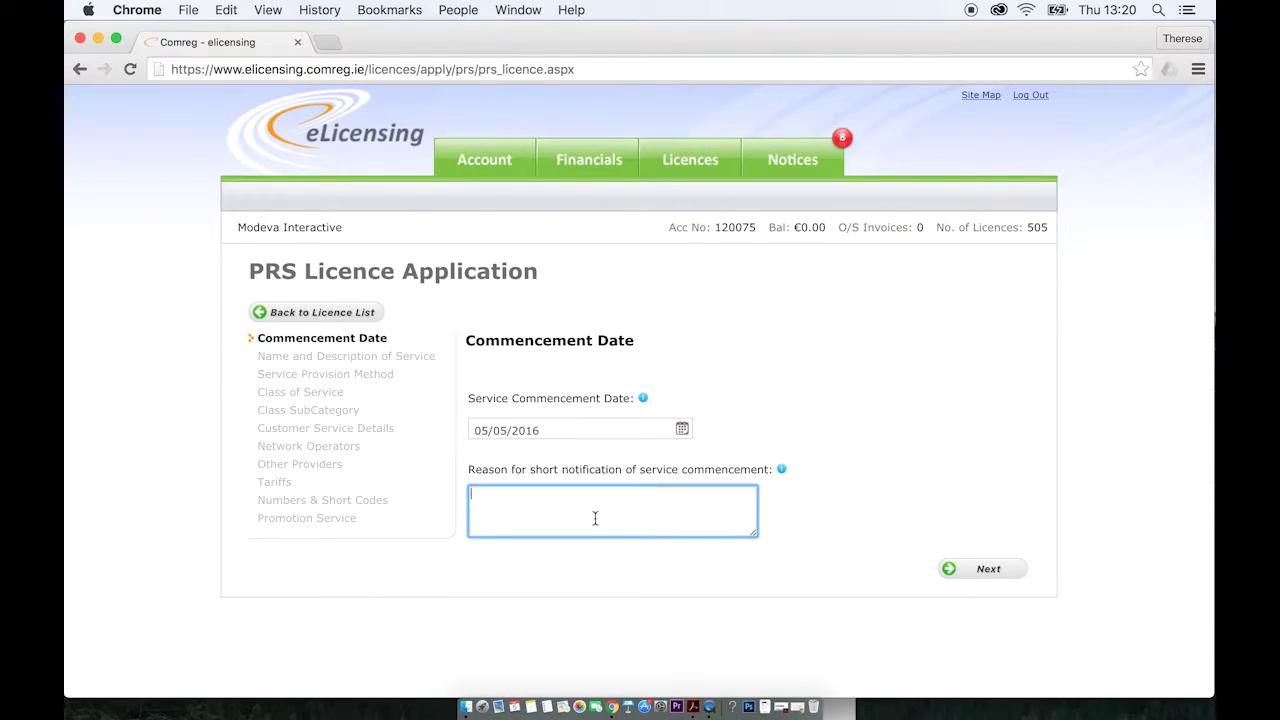
text(Fundra)
text(ising)
Name the service 'Test Charity - Ongoing campaign' with the description 'We help people'
click(983, 568)
text(Test )
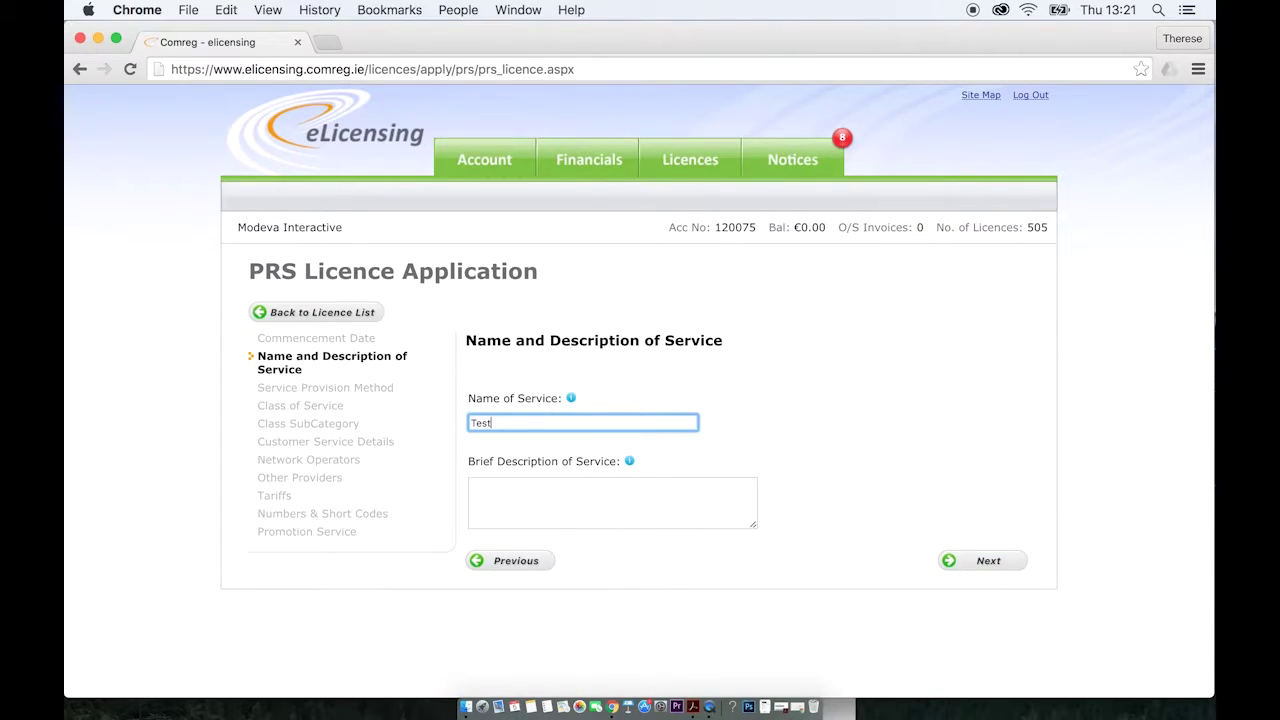
text(C)
text(harity )
text(- O)
text(ngoing )
text(ca)
text(mp)
text(aign)
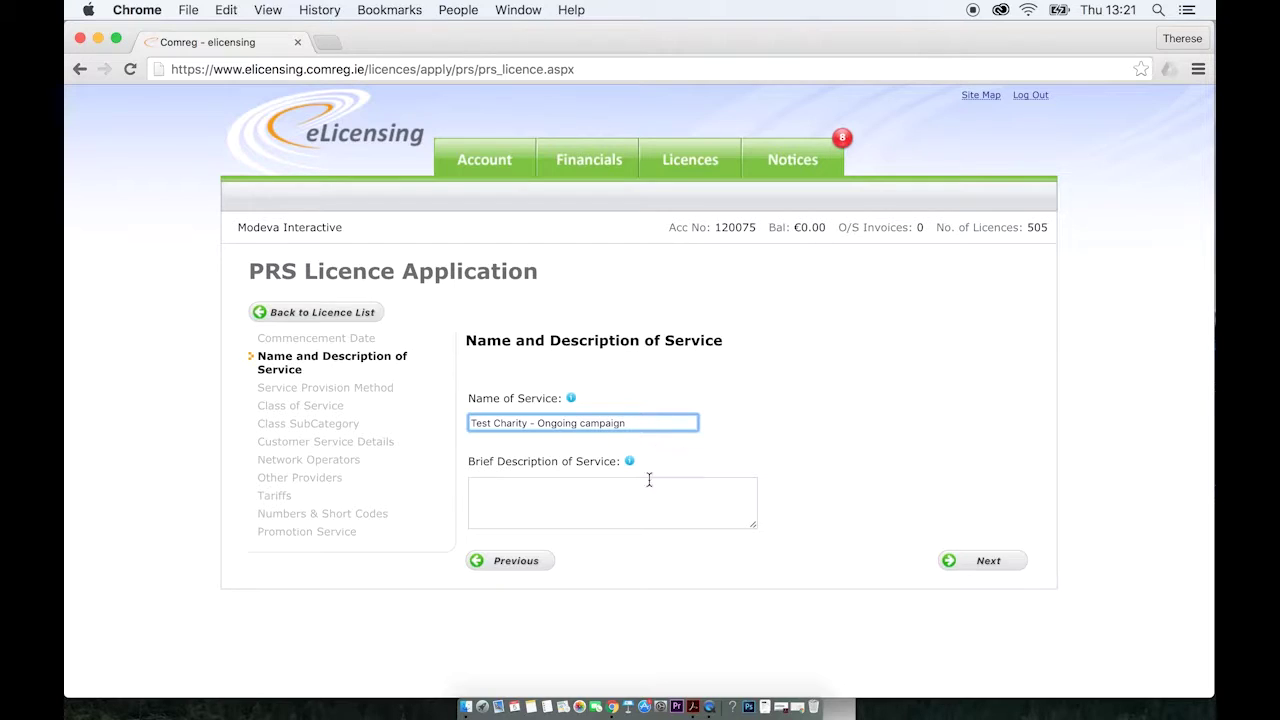
click(634, 496)
text(We)
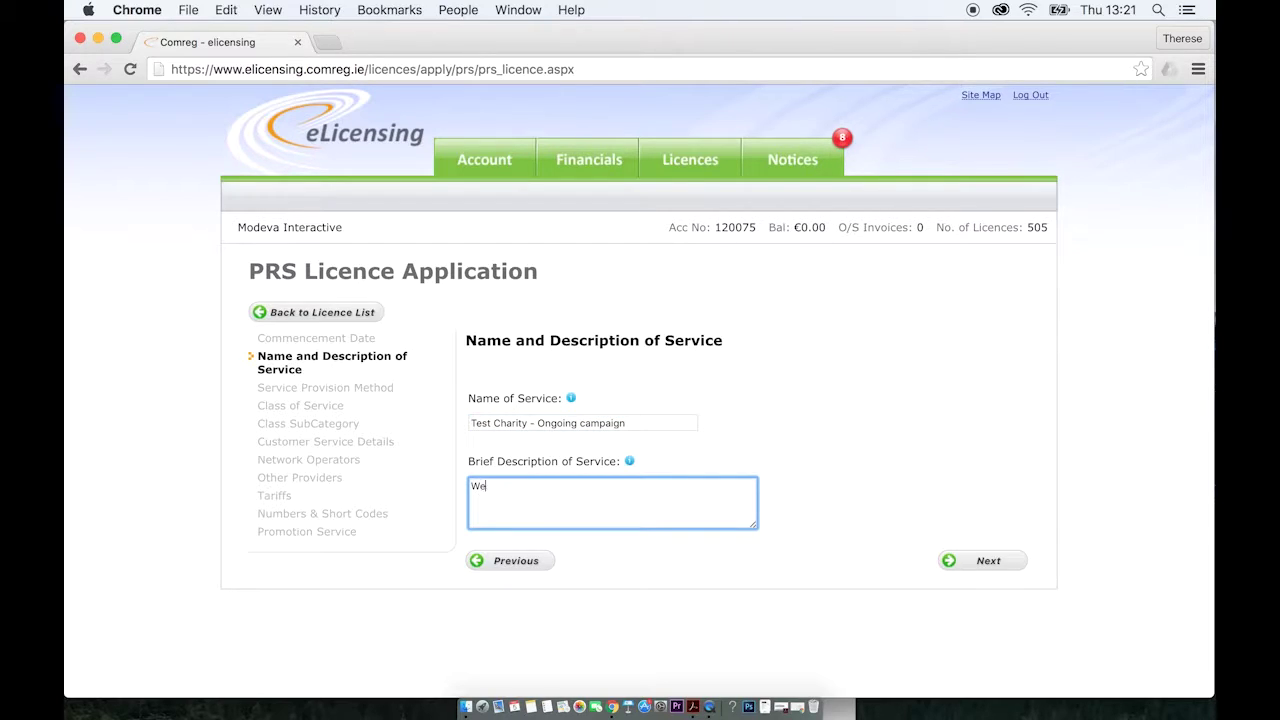
text( help pe)
text(ople)
click(977, 568)
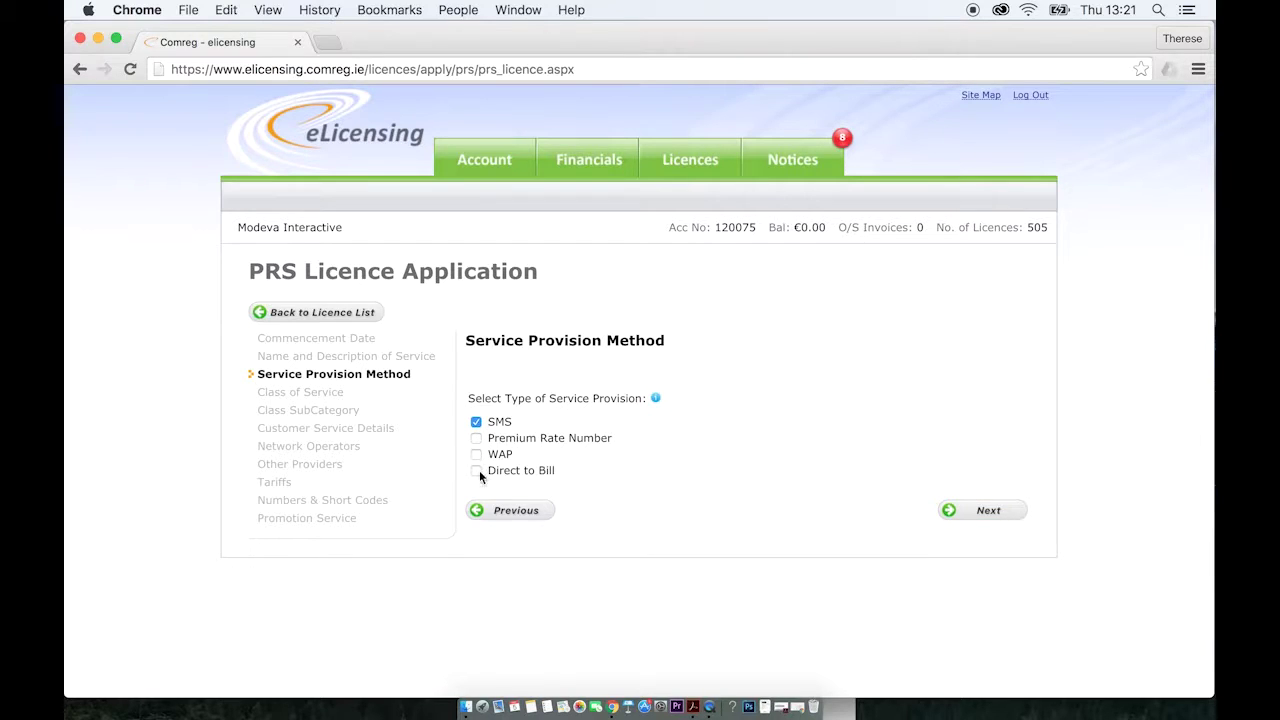
Keep SMS as the provision method and advance past the class of service step
click(980, 511)
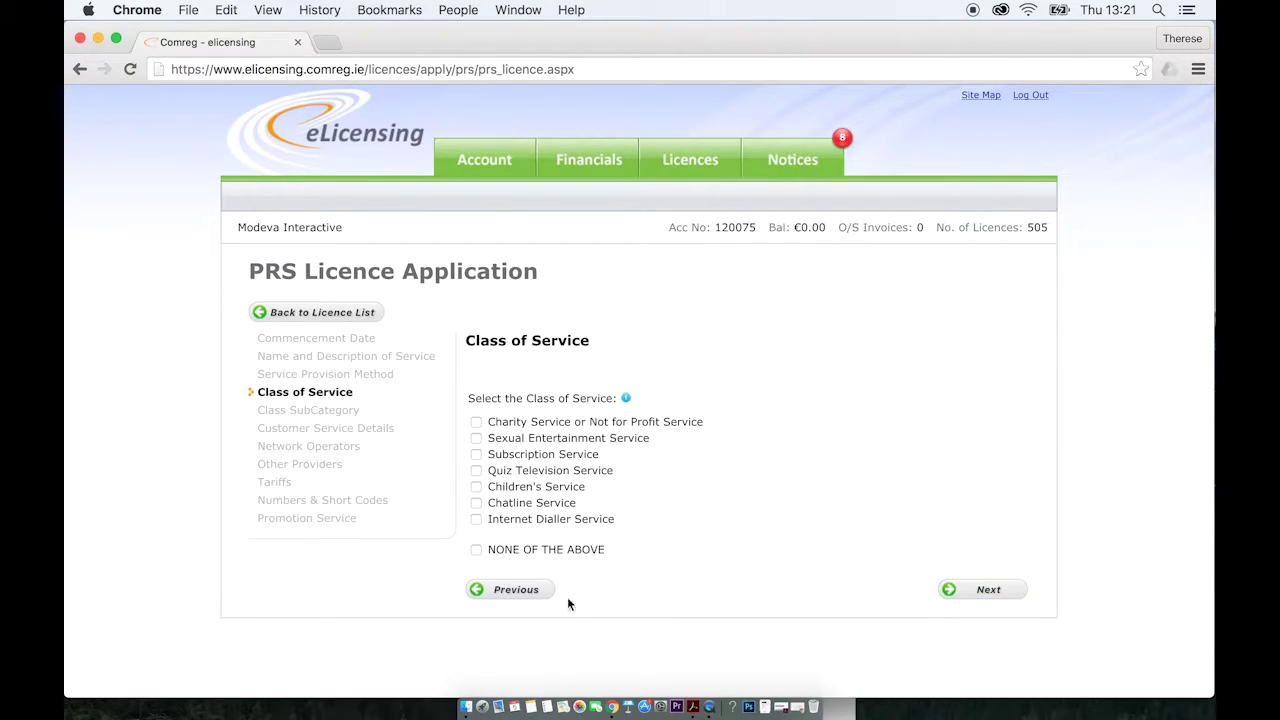
click(1000, 594)
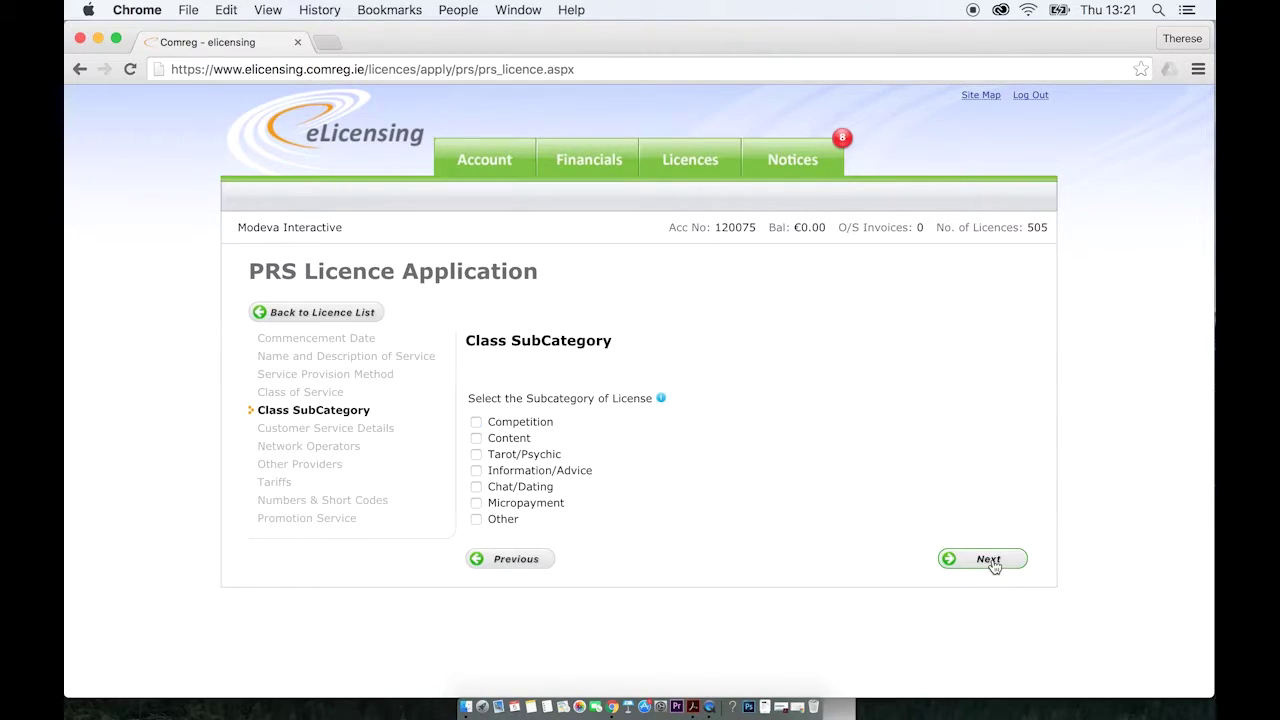
Enter the customer service telephone number, email address and website address
click(994, 564)
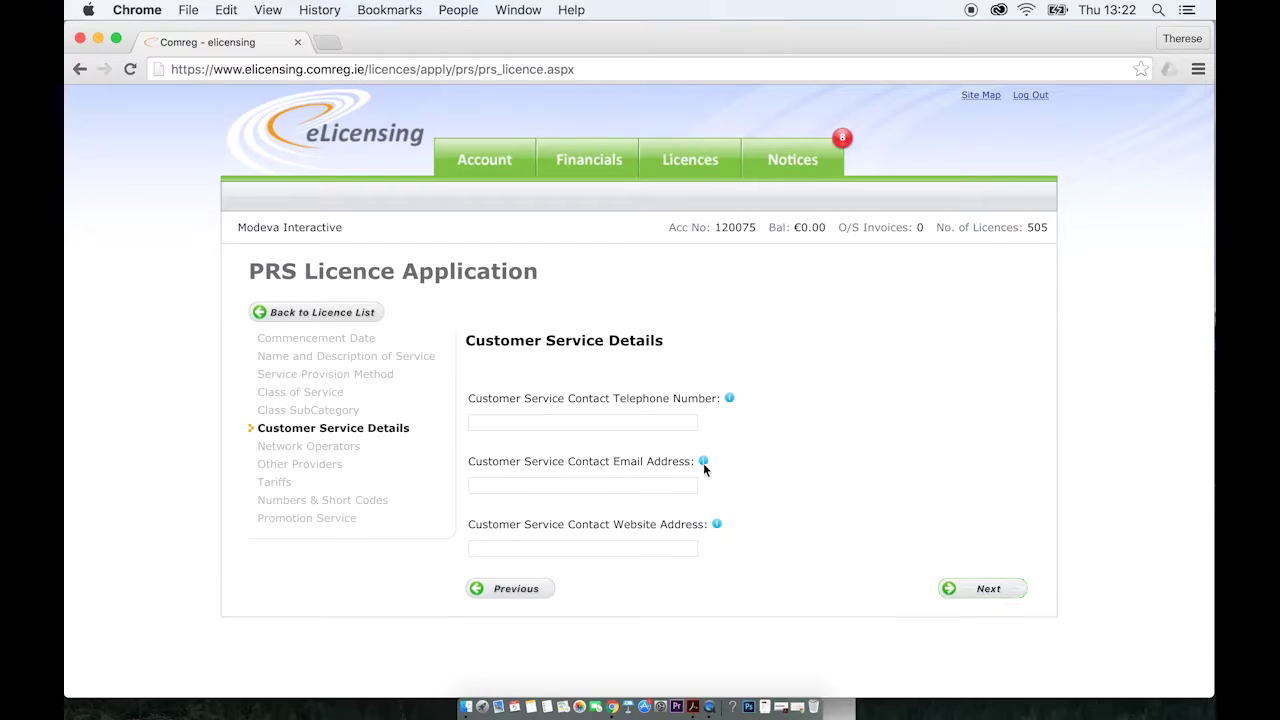
click(664, 424)
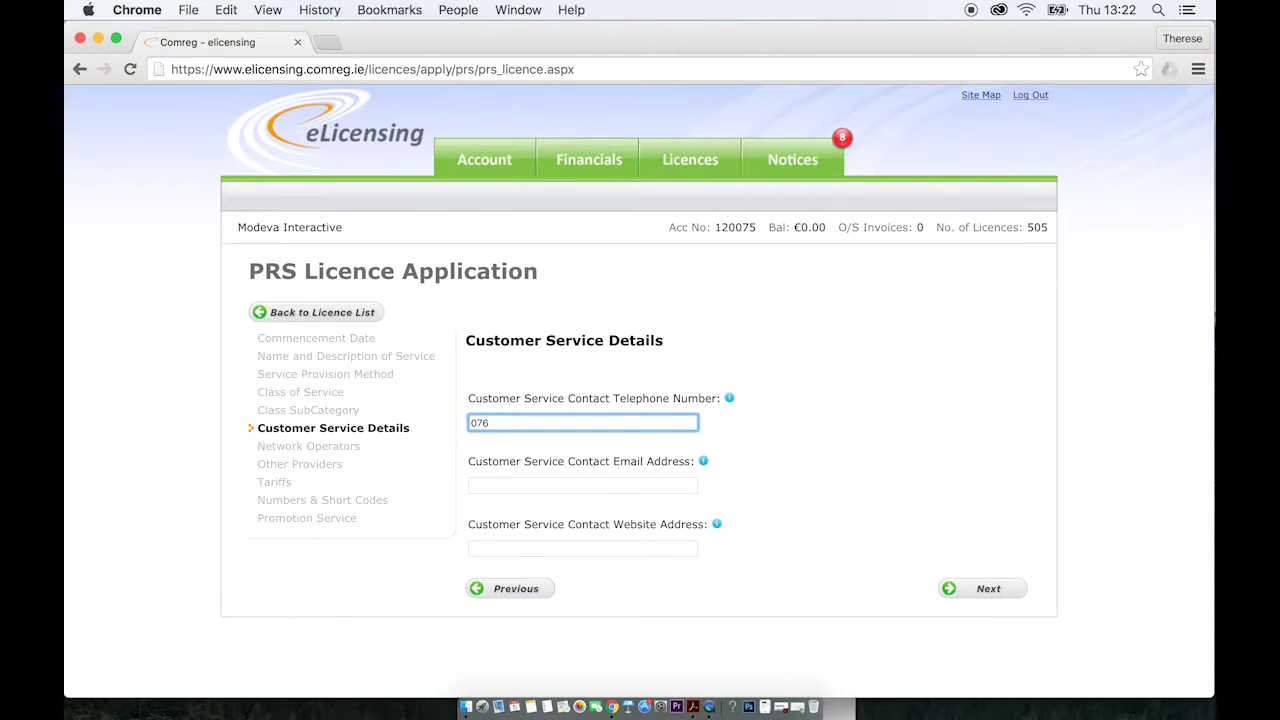
click(563, 488)
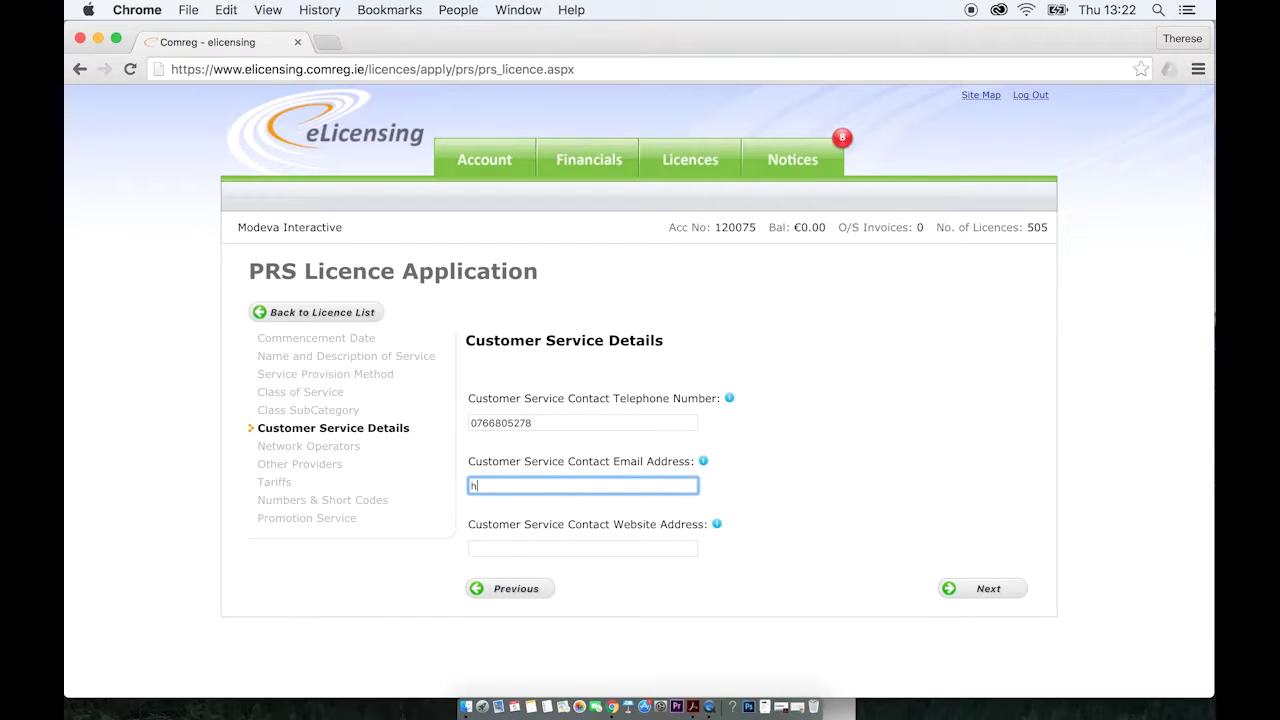
click(566, 550)
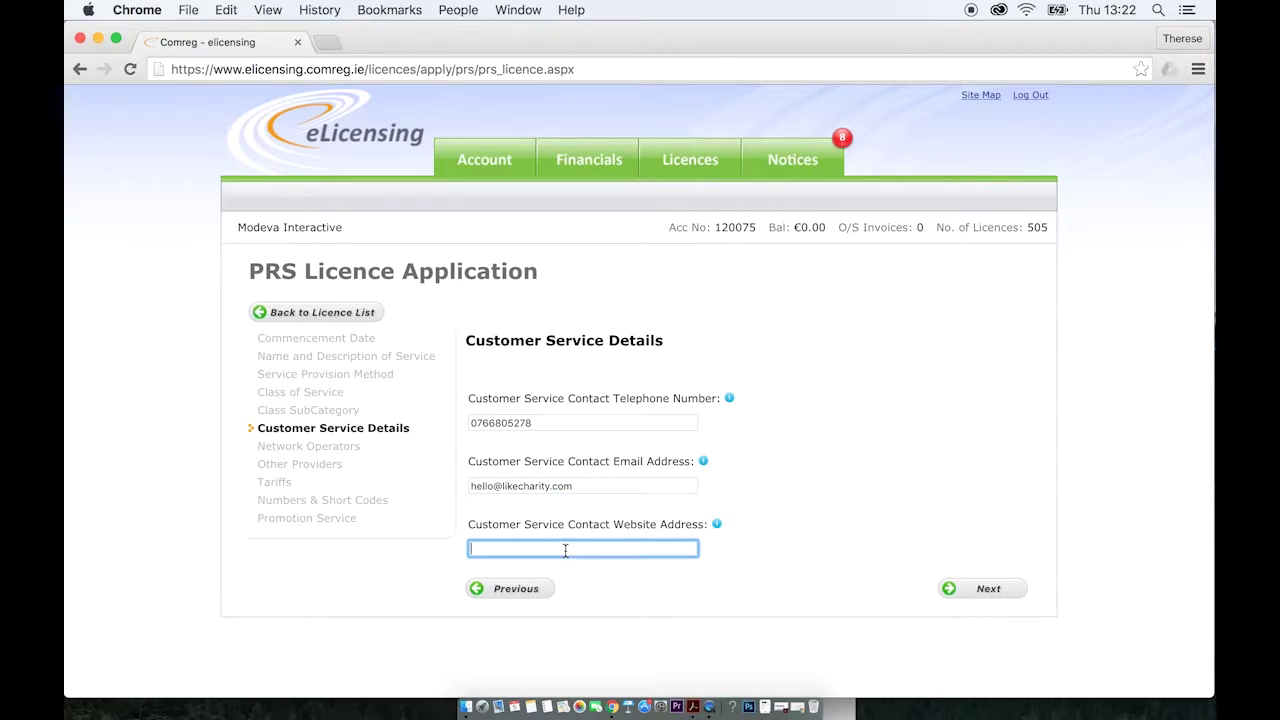
text(www.like)
text(charity.com)
Tick Virgin Media, Meteor, Tesco Mobile and both Three Ireland operators as involved networks
click(989, 591)
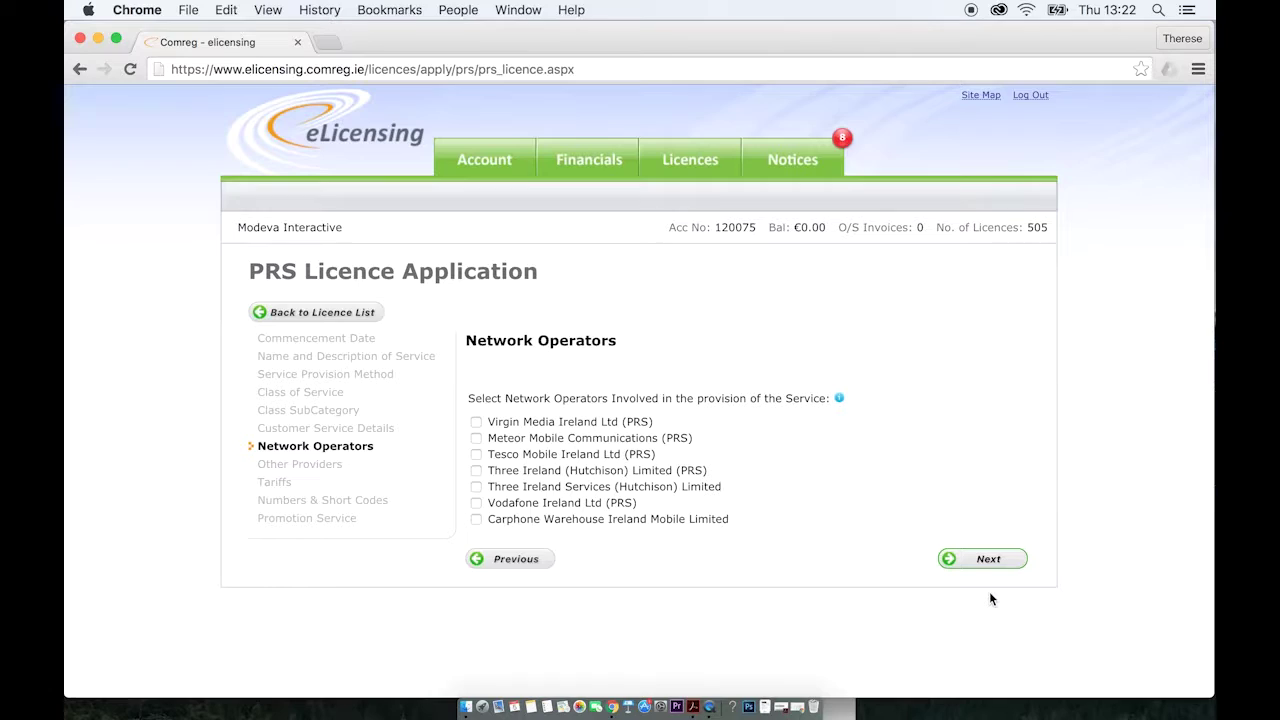
click(476, 422)
click(476, 454)
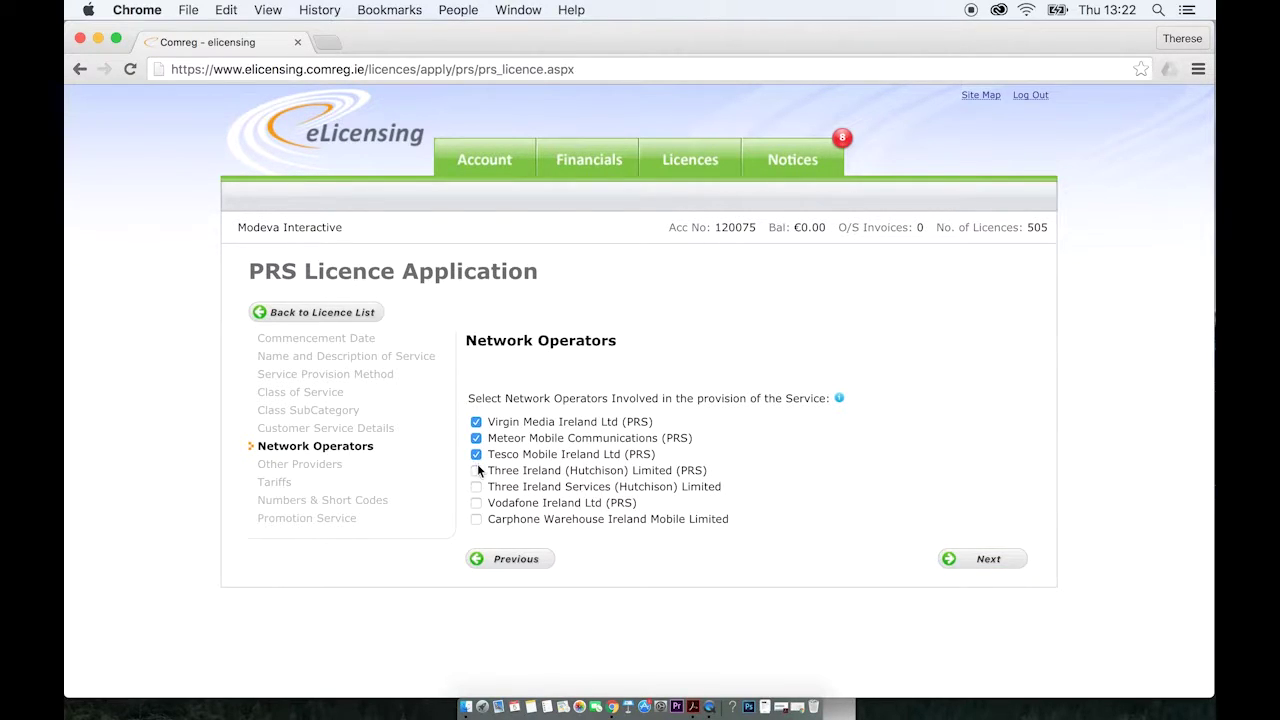
click(476, 486)
click(985, 559)
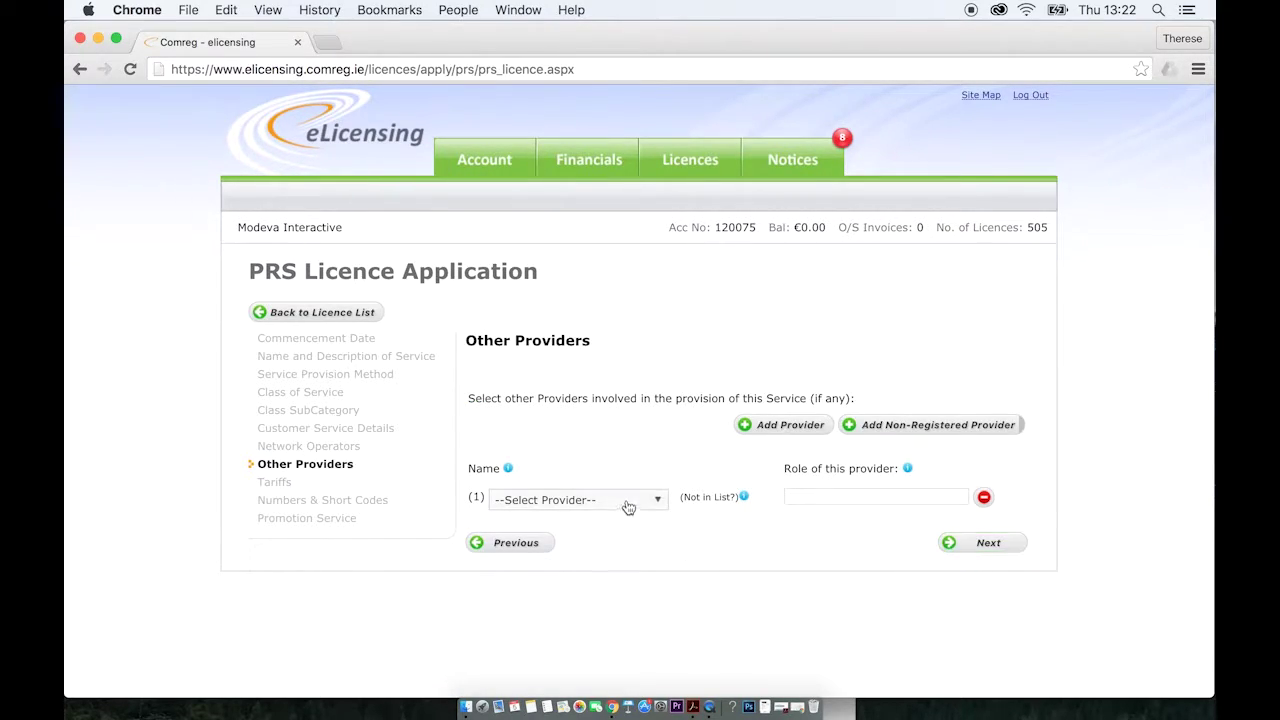
Add Phonovation Ltd as a provider with the role SMS Aggregator
click(628, 507)
text(p)
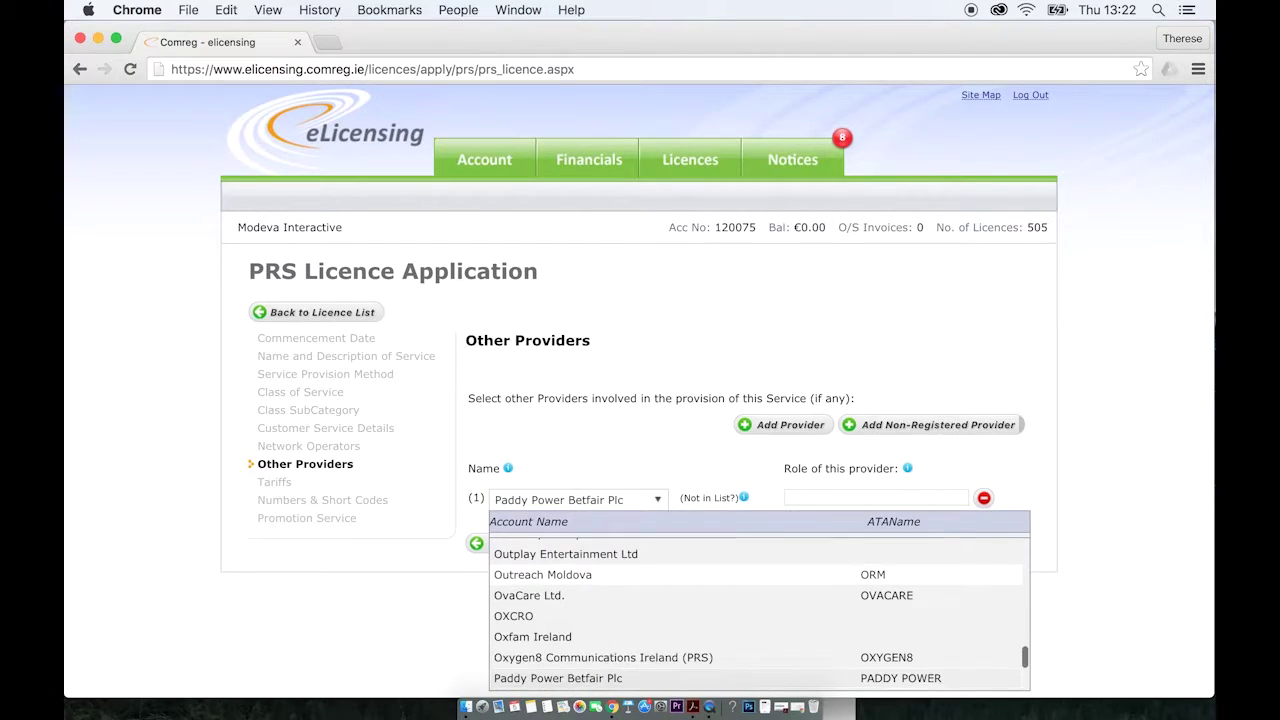
text(an)
key(Down)
key(Down)
key(Down)
key(Down)
key(Down)
key(Down)
key(Down)
key(Down)
key(Down)
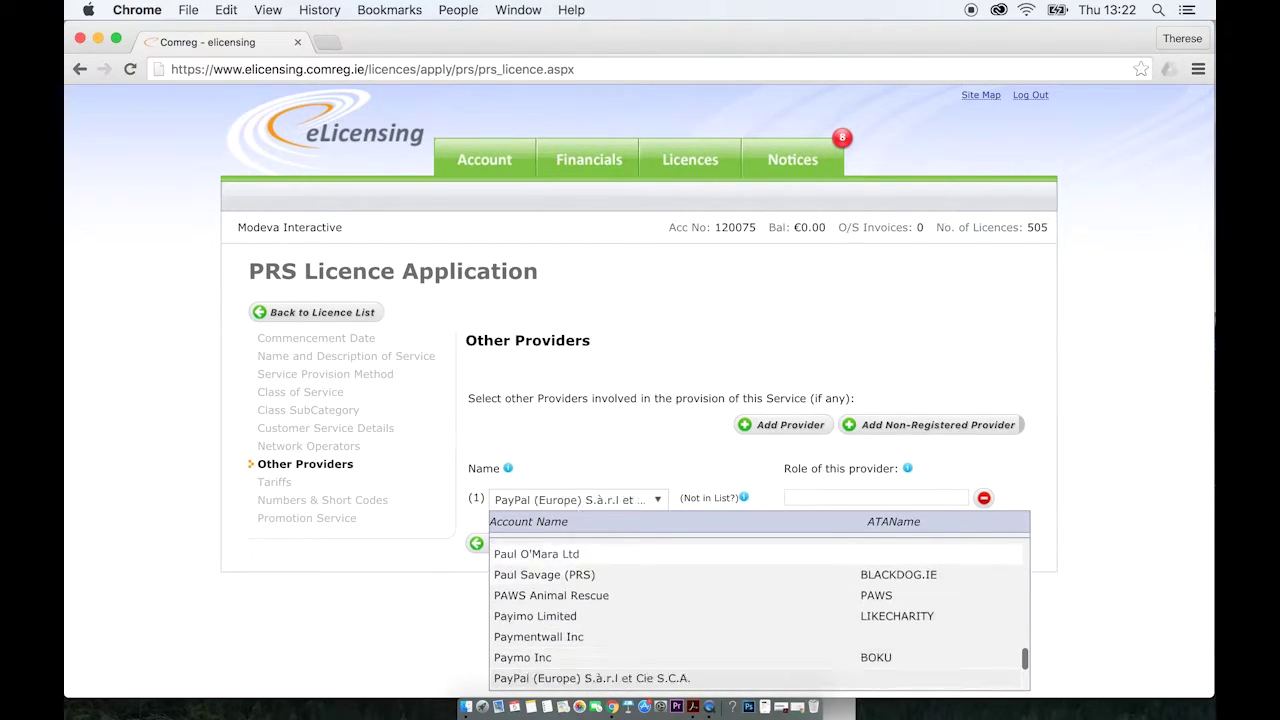
key(Down)
key(Down)
key(Down)
key(Down)
key(Down)
key(Down)
key(Down)
key(Down)
key(Down)
key(Down)
key(Down)
key(Down)
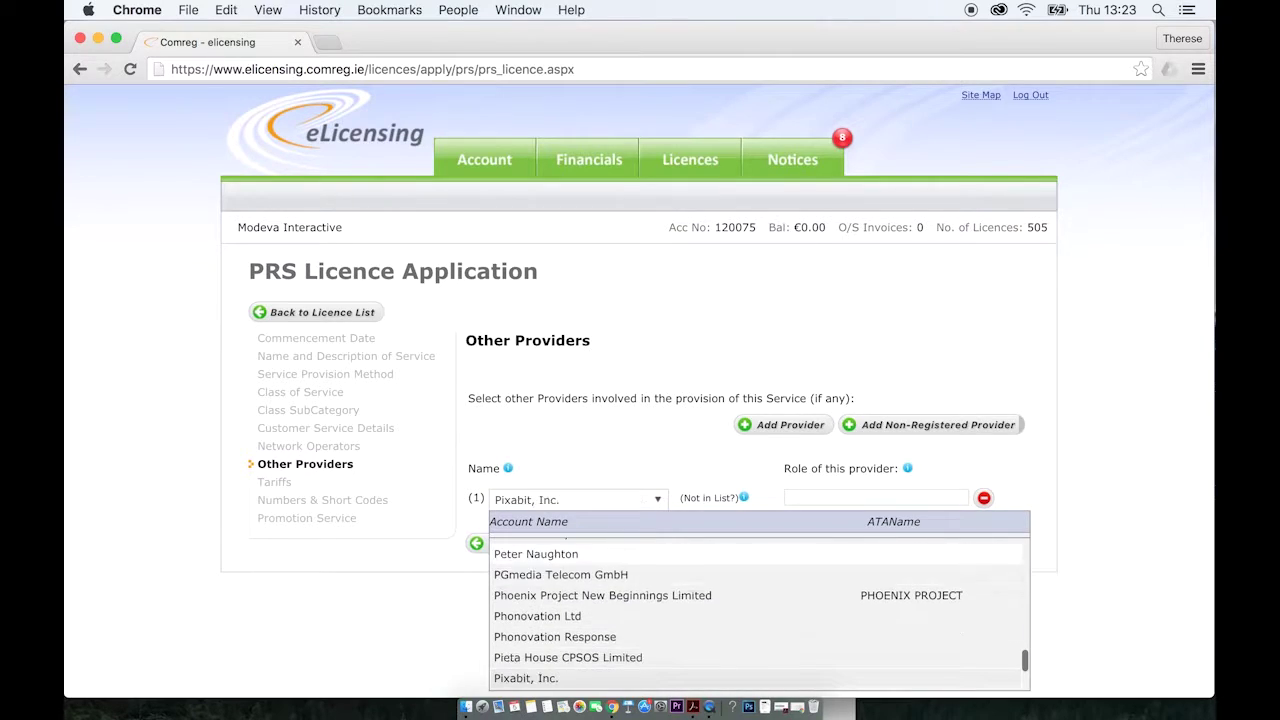
key(Down)
key(Down)
click(530, 574)
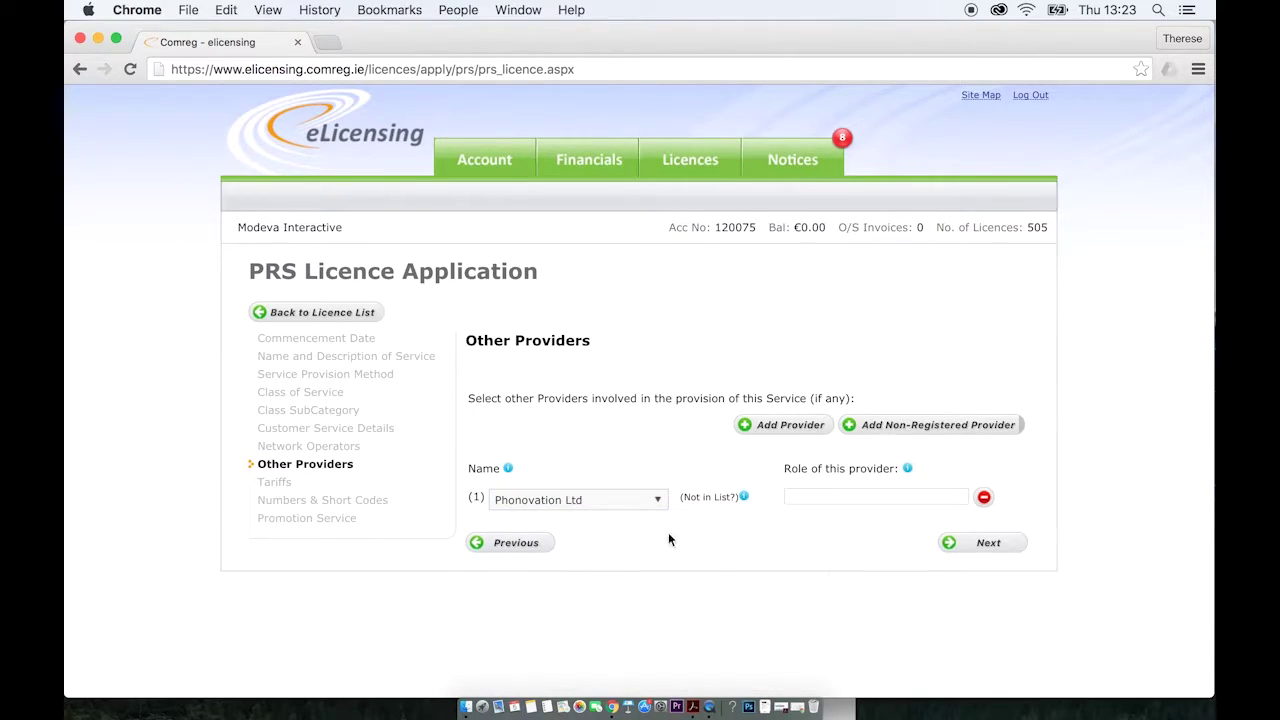
click(791, 495)
text(SMS )
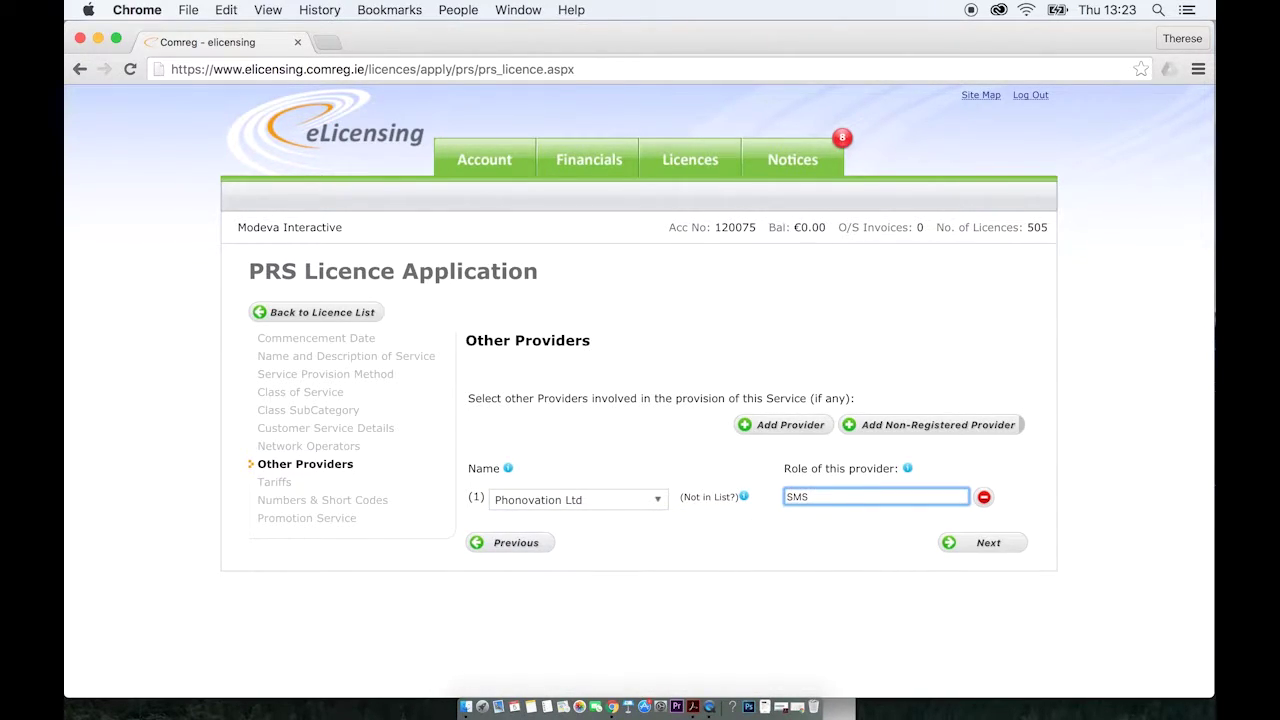
text(Aggreg)
text(ator)
Add a second provider row for Payimo Limited with the role Service Provider
click(770, 430)
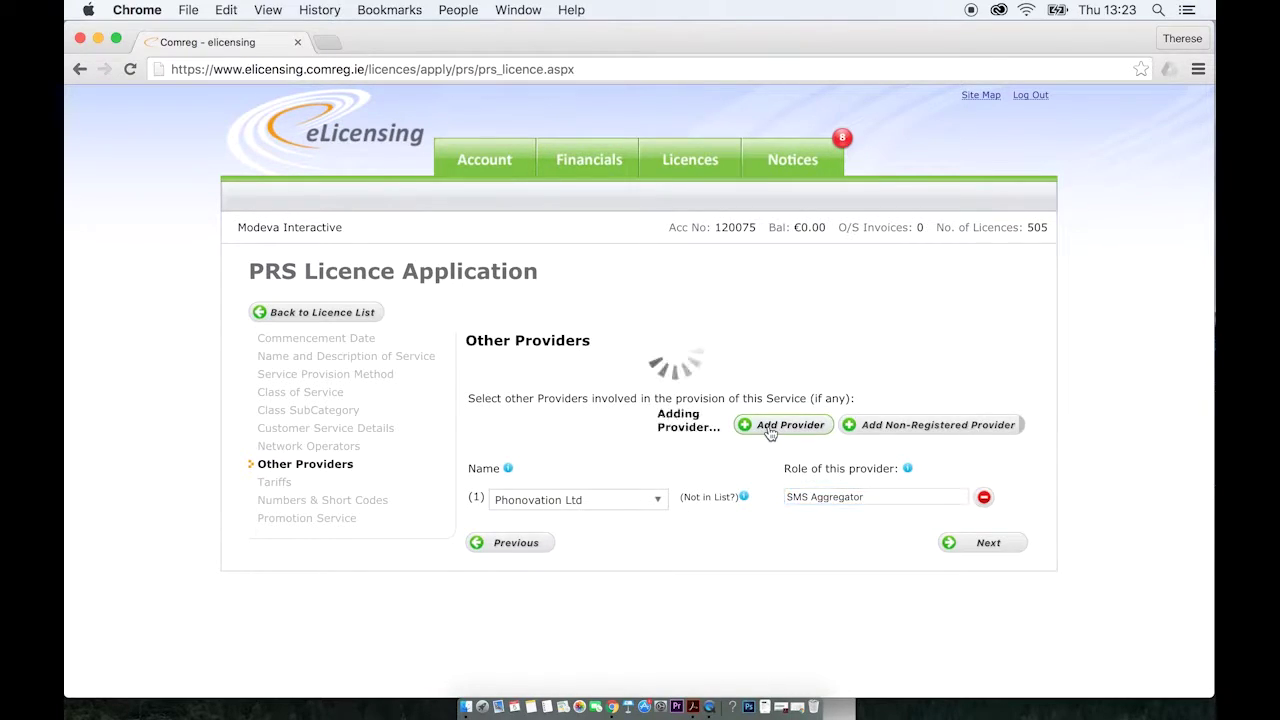
click(563, 539)
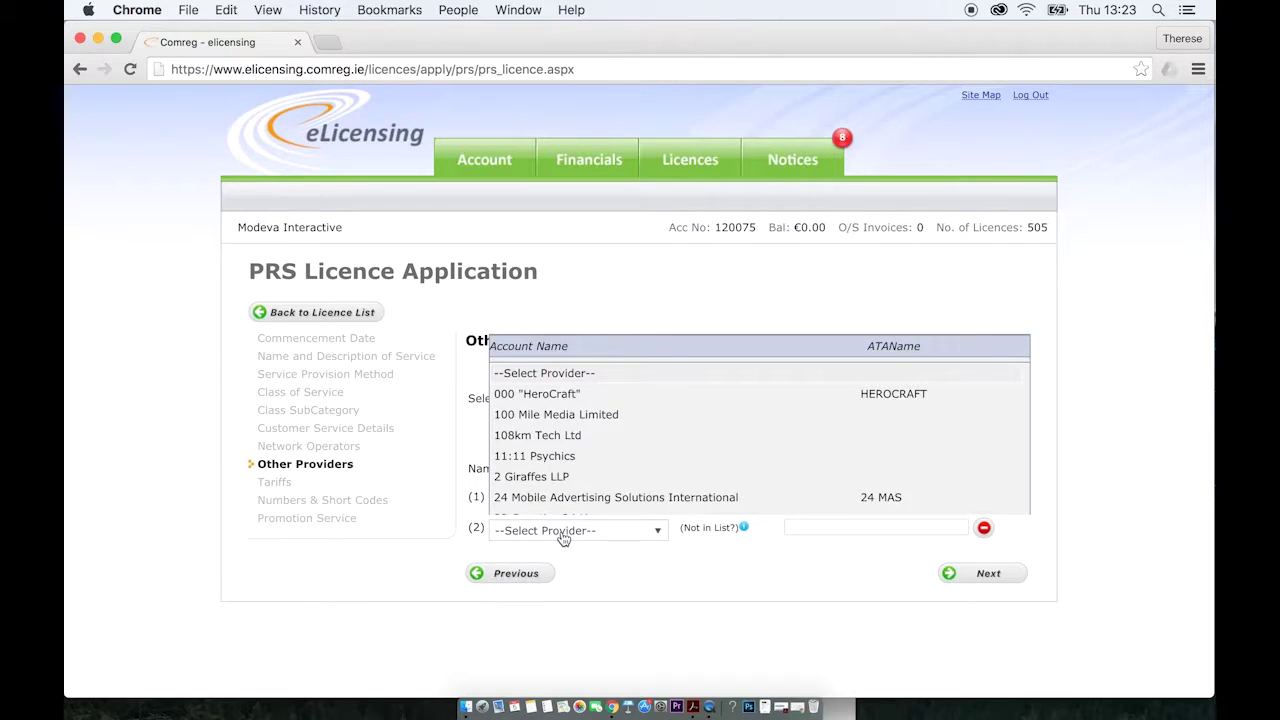
text(p)
key(Down)
key(Down)
key(Down)
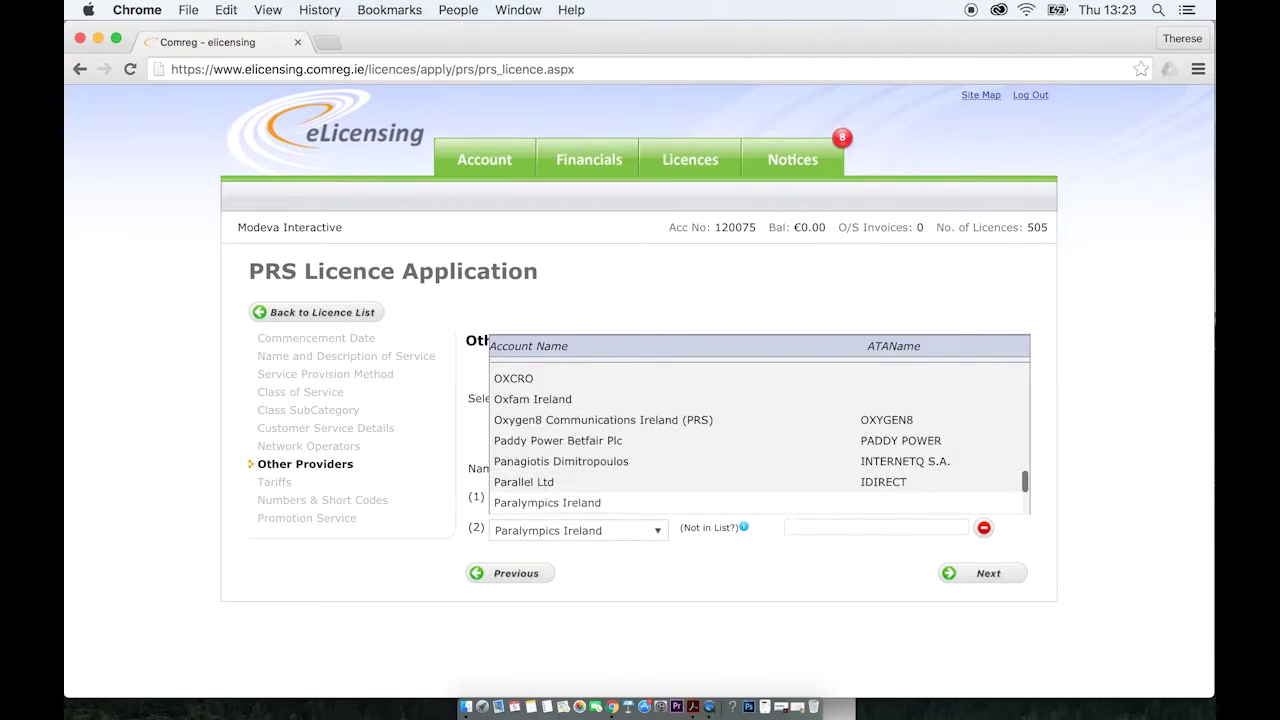
key(Down)
key(Down)
key(Down)
key(Down)
key(Down)
key(Down)
key(Down)
key(Down)
key(Up)
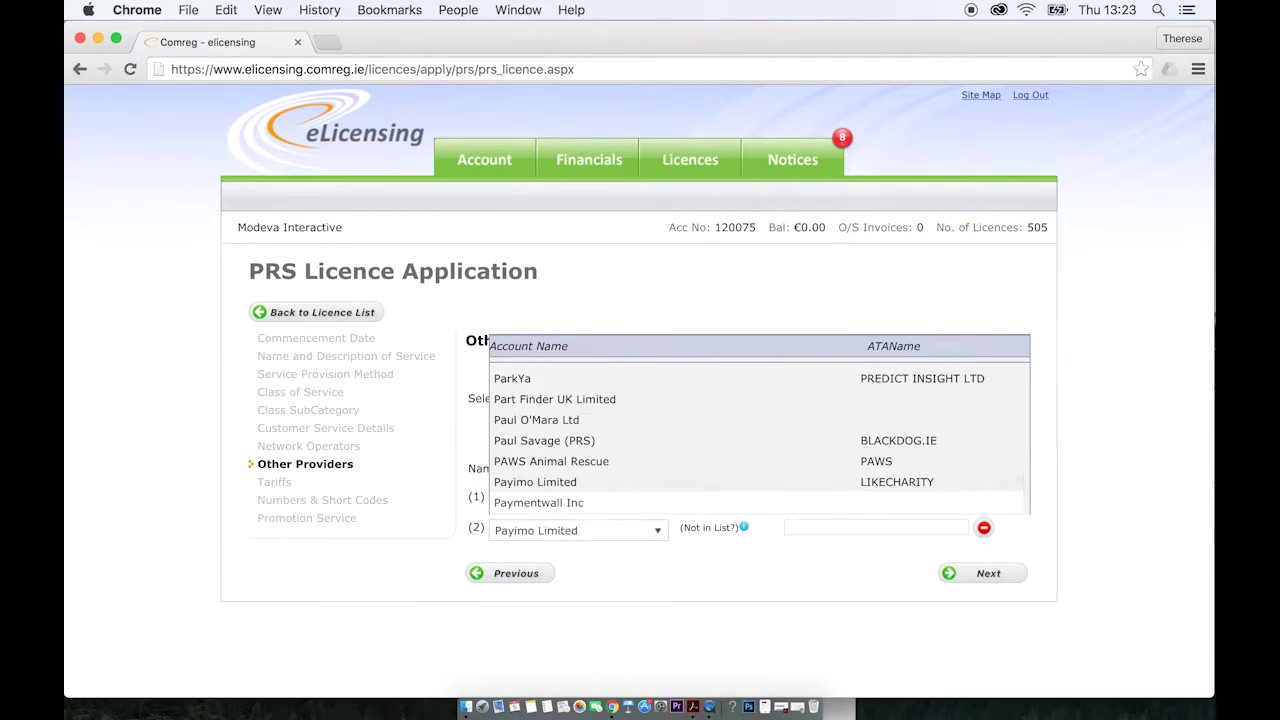
click(595, 481)
click(818, 526)
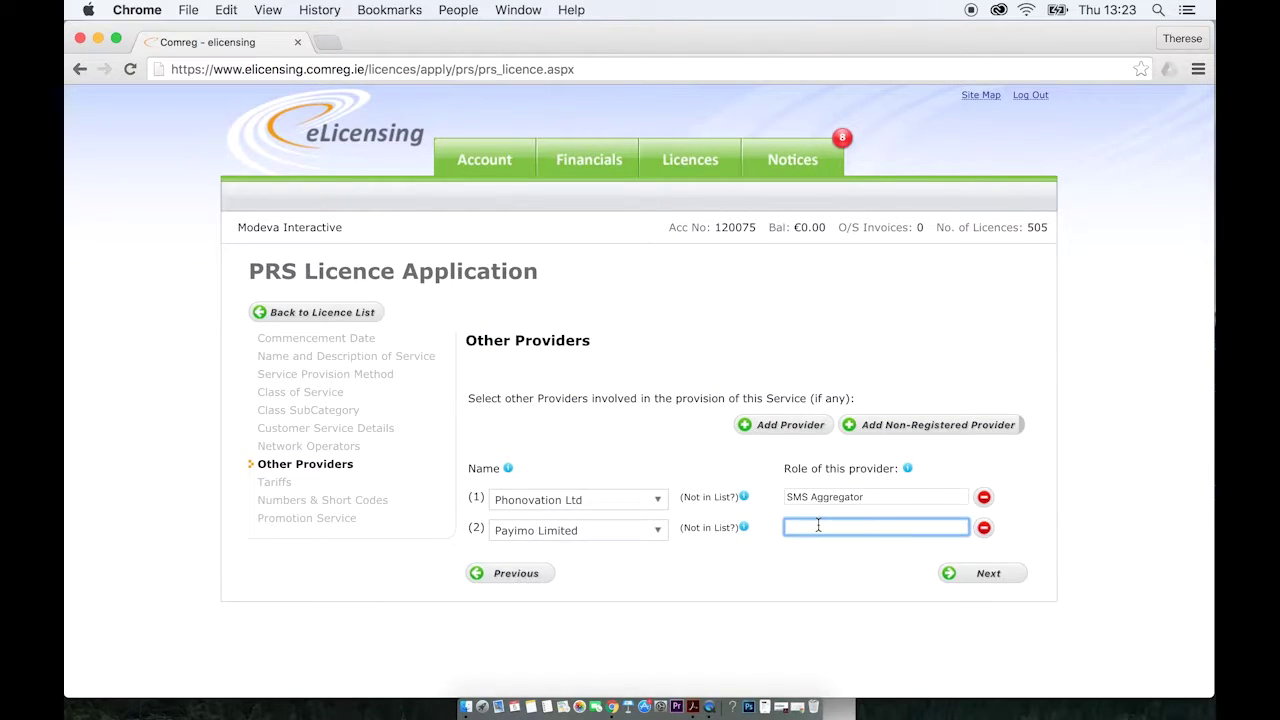
text(Servic)
text(e Pro)
text(vider)
Enter an SMS tariff of 2 per text for 2 messages, overall cost 4
click(980, 577)
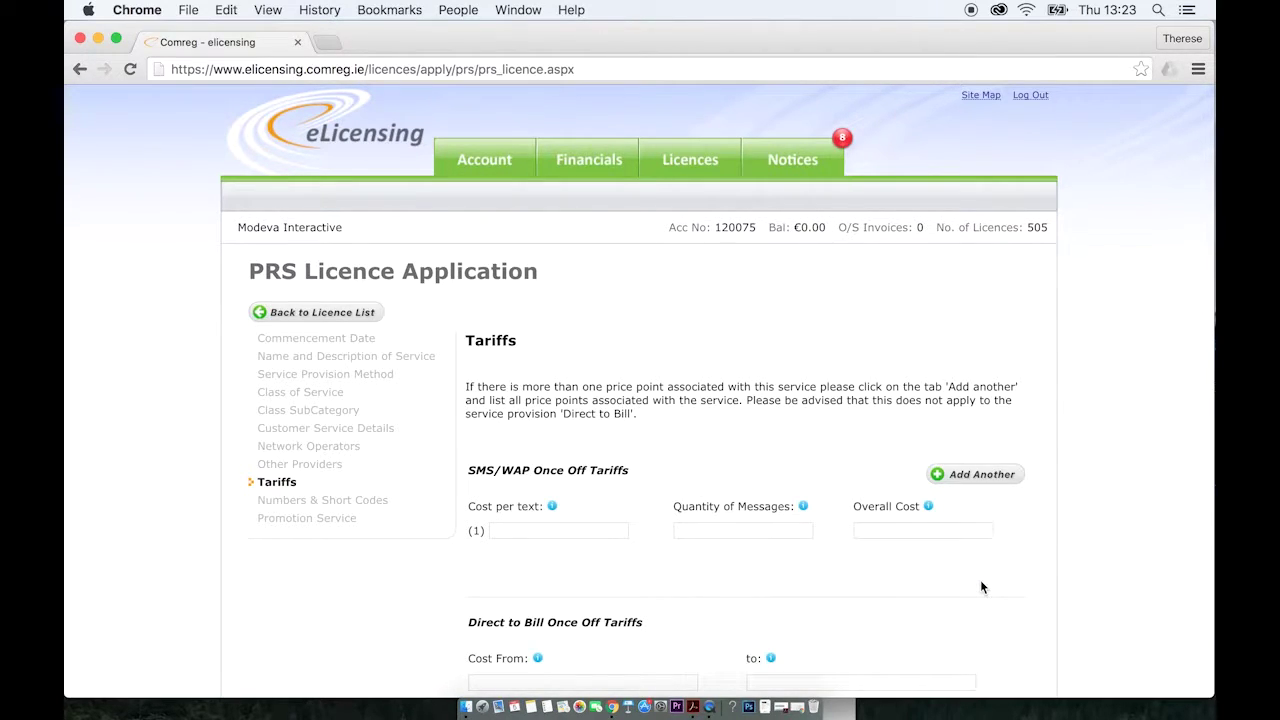
click(612, 538)
text(2)
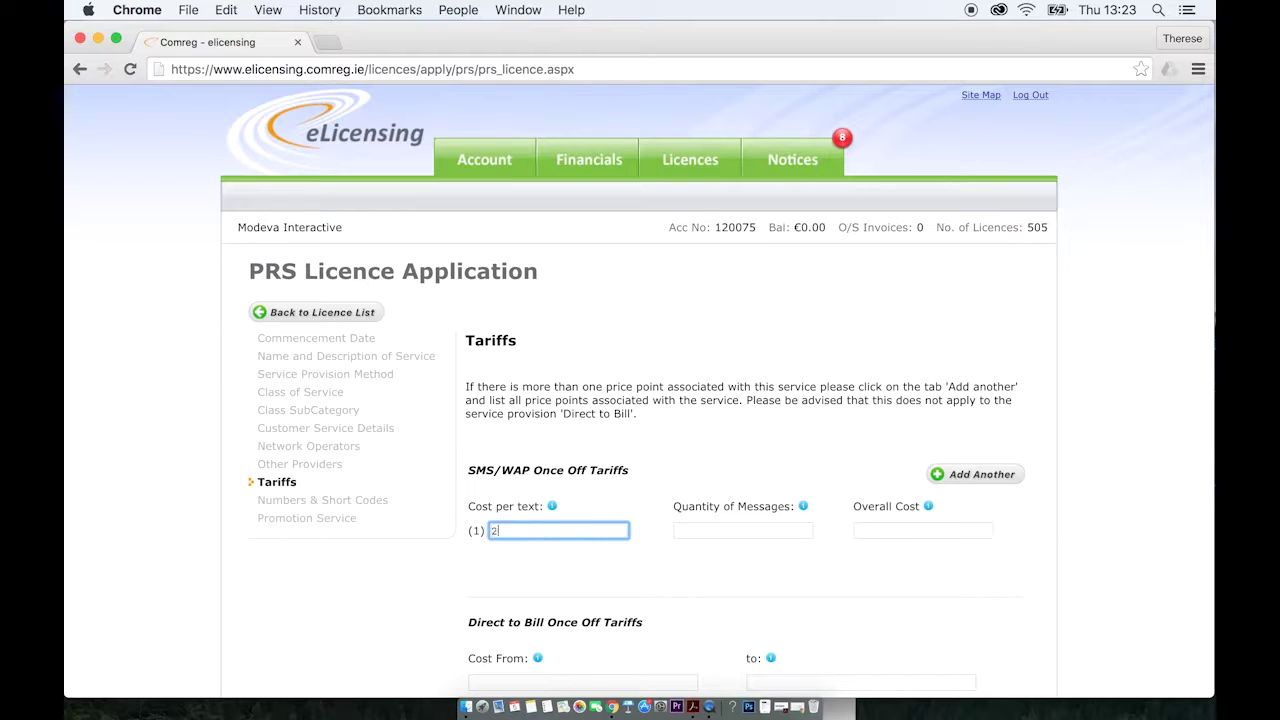
click(795, 530)
text(2)
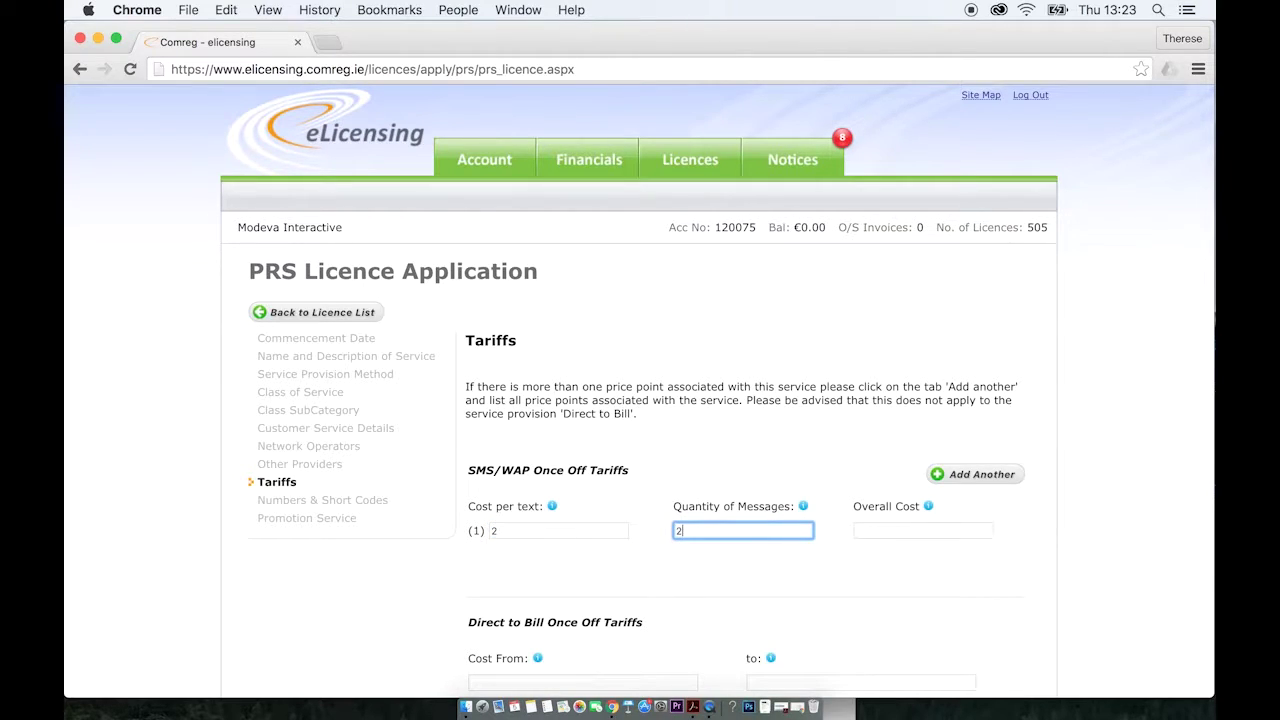
click(943, 537)
text(4)
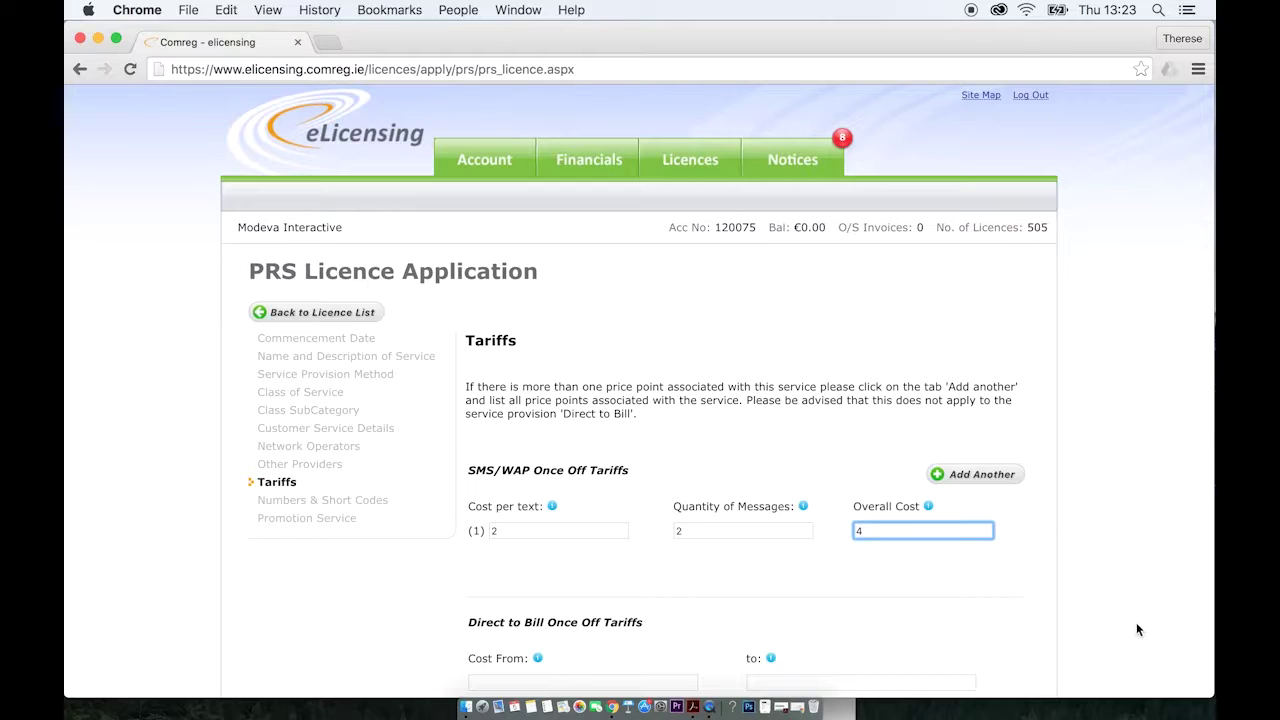
click(1136, 628)
Set the Direct to Bill cost range starting from 4
scroll(1136, 628, down, 2)
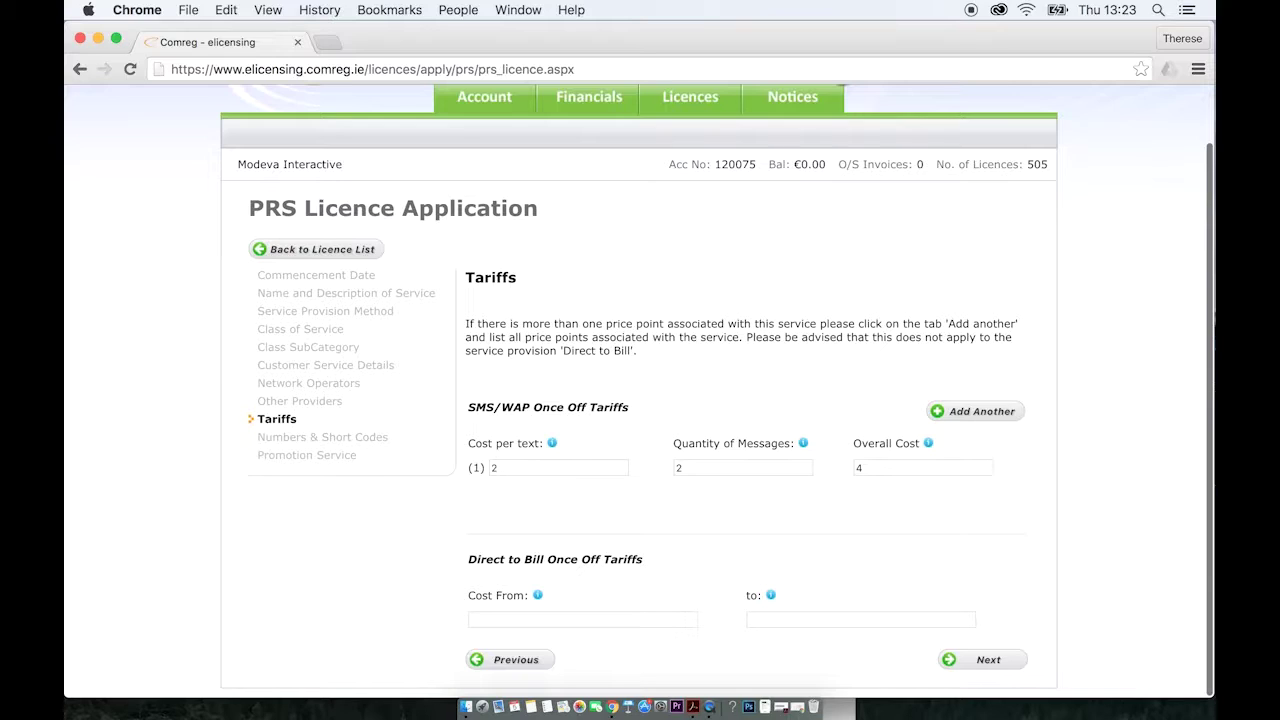
click(654, 619)
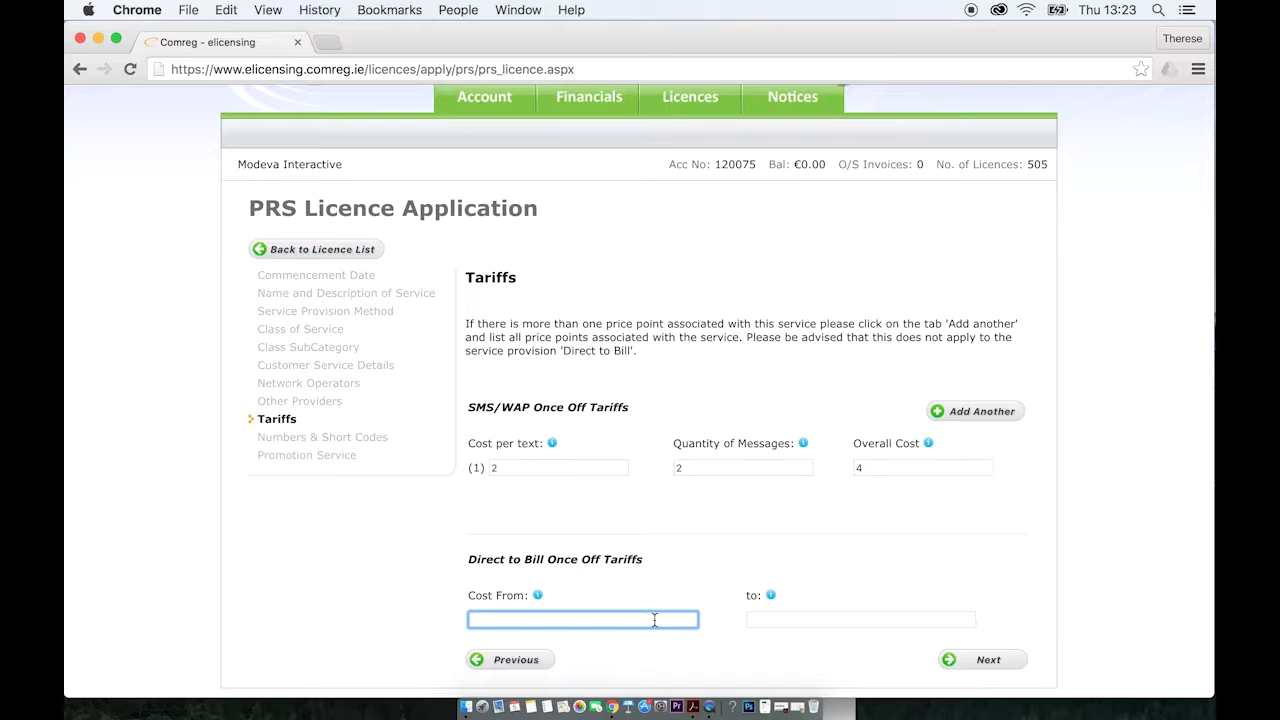
text(4)
click(760, 620)
End the Direct to Bill range at 4 and link short code 50300 to tariff 2
text(4)
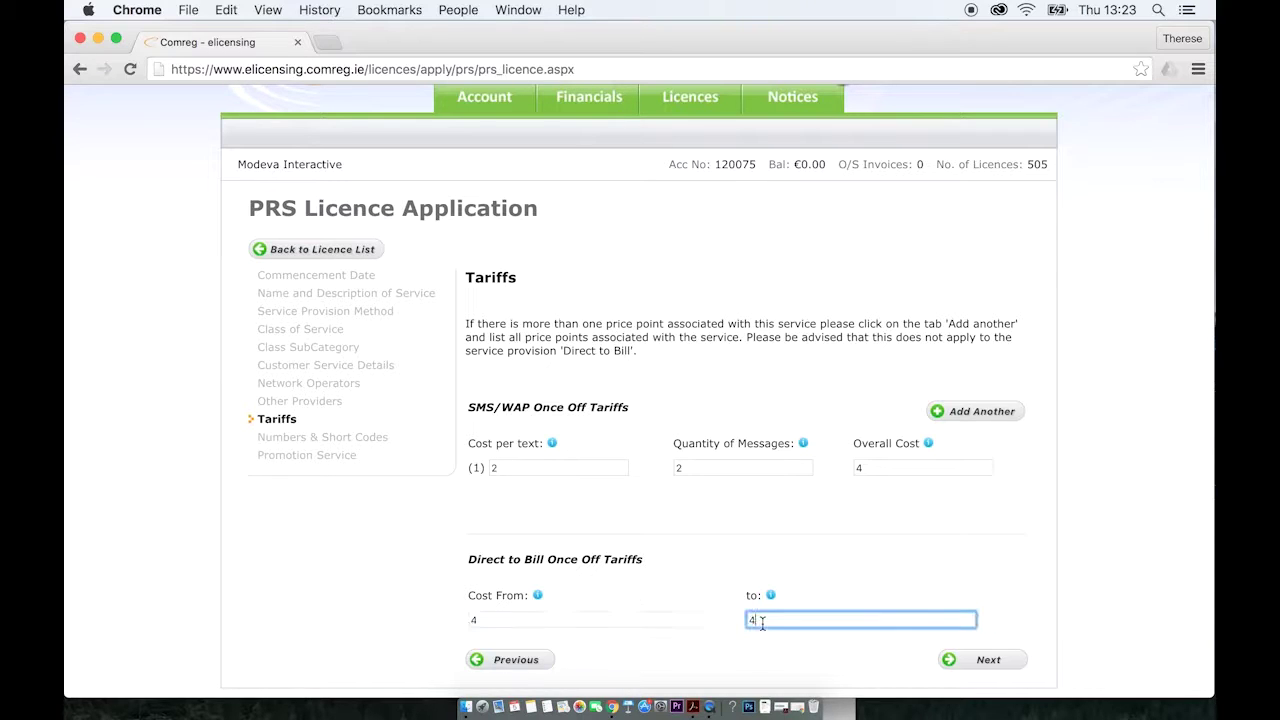
click(958, 664)
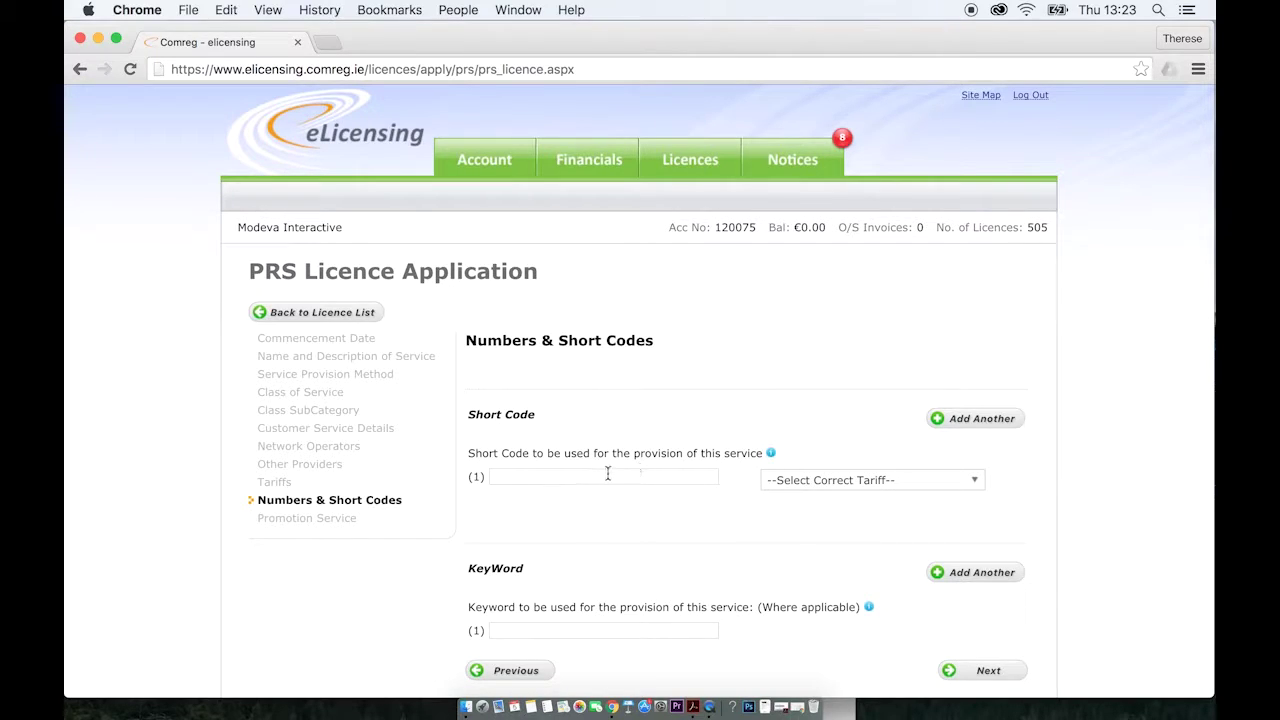
click(607, 473)
text(5)
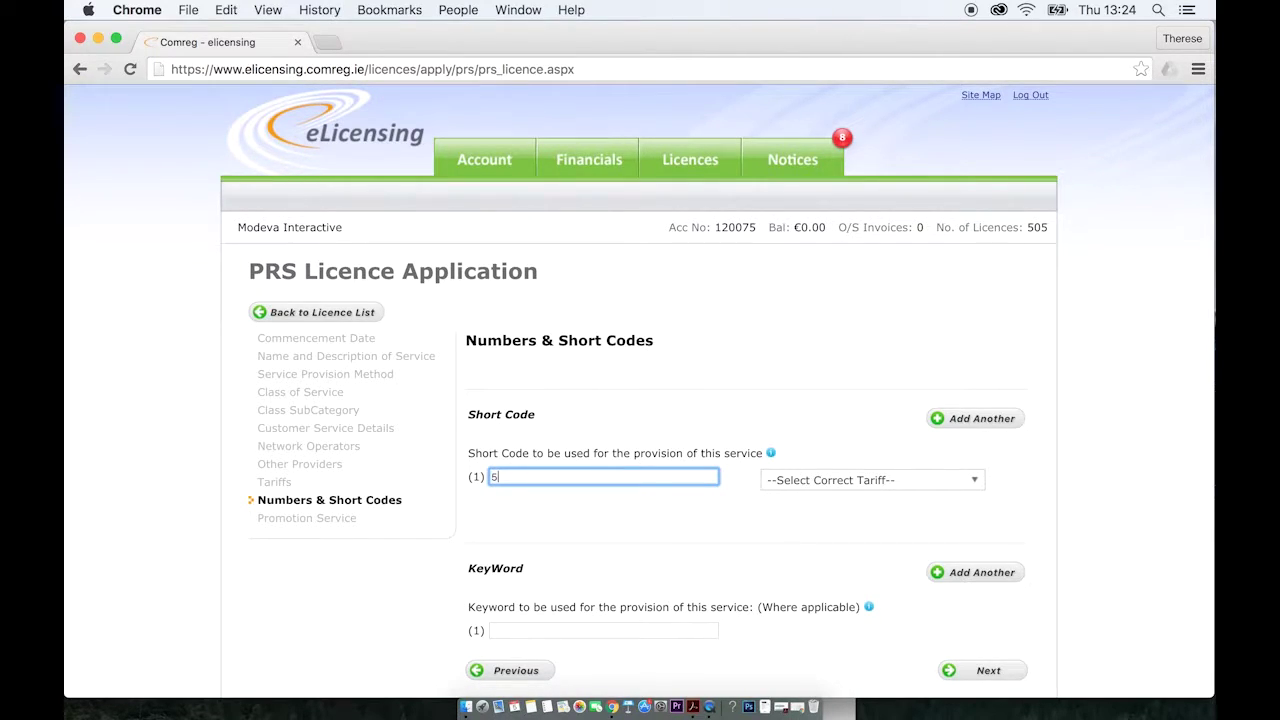
text(0300)
click(786, 490)
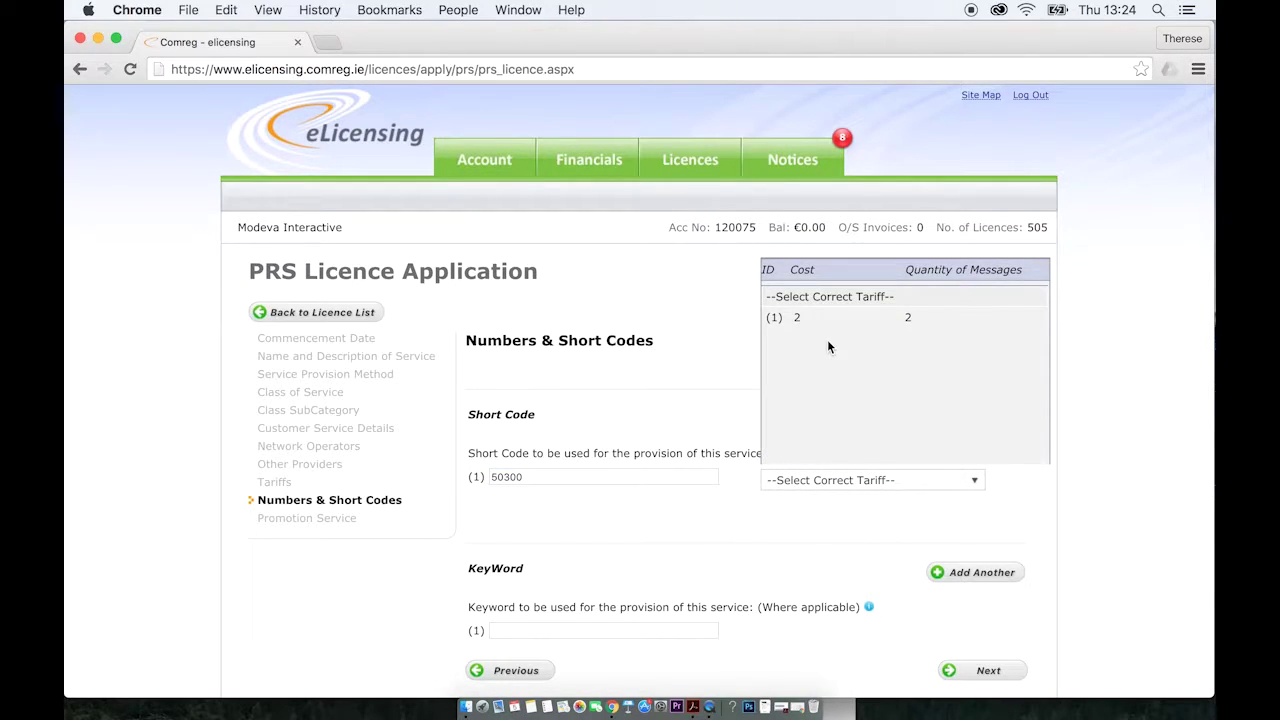
click(825, 312)
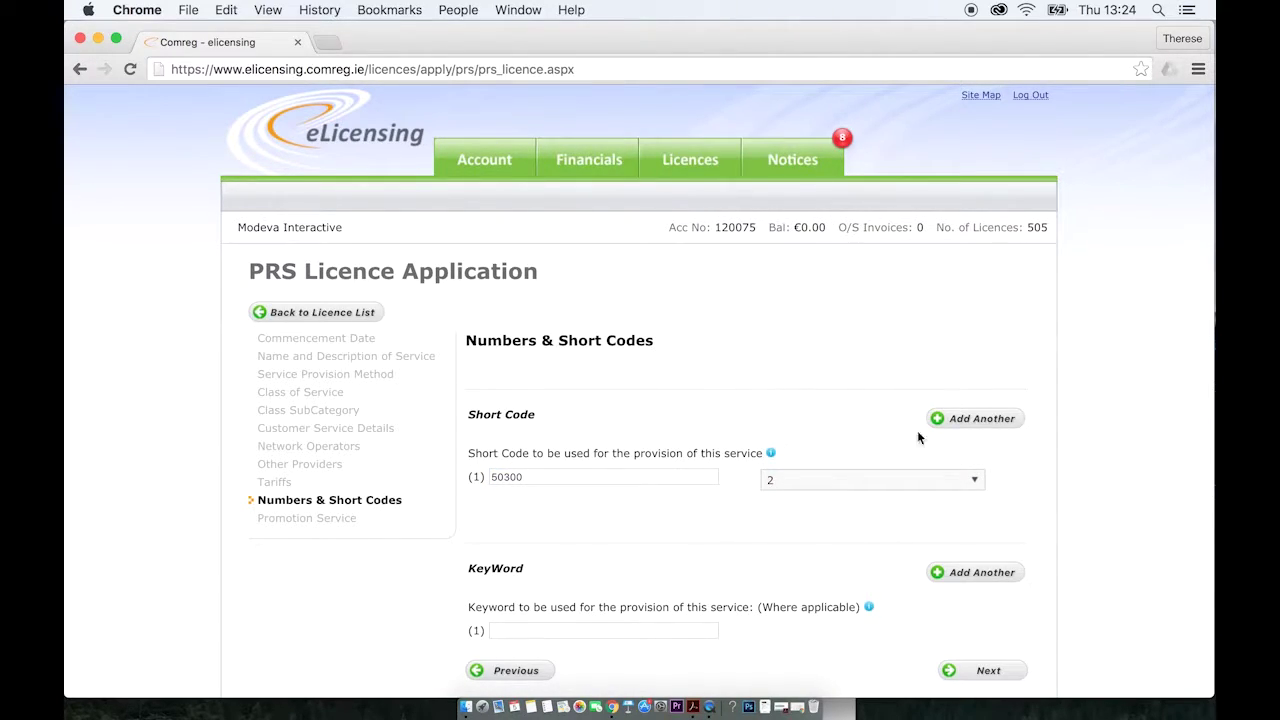
Add a second short code 57666 linked to the 2-message tariff
click(975, 418)
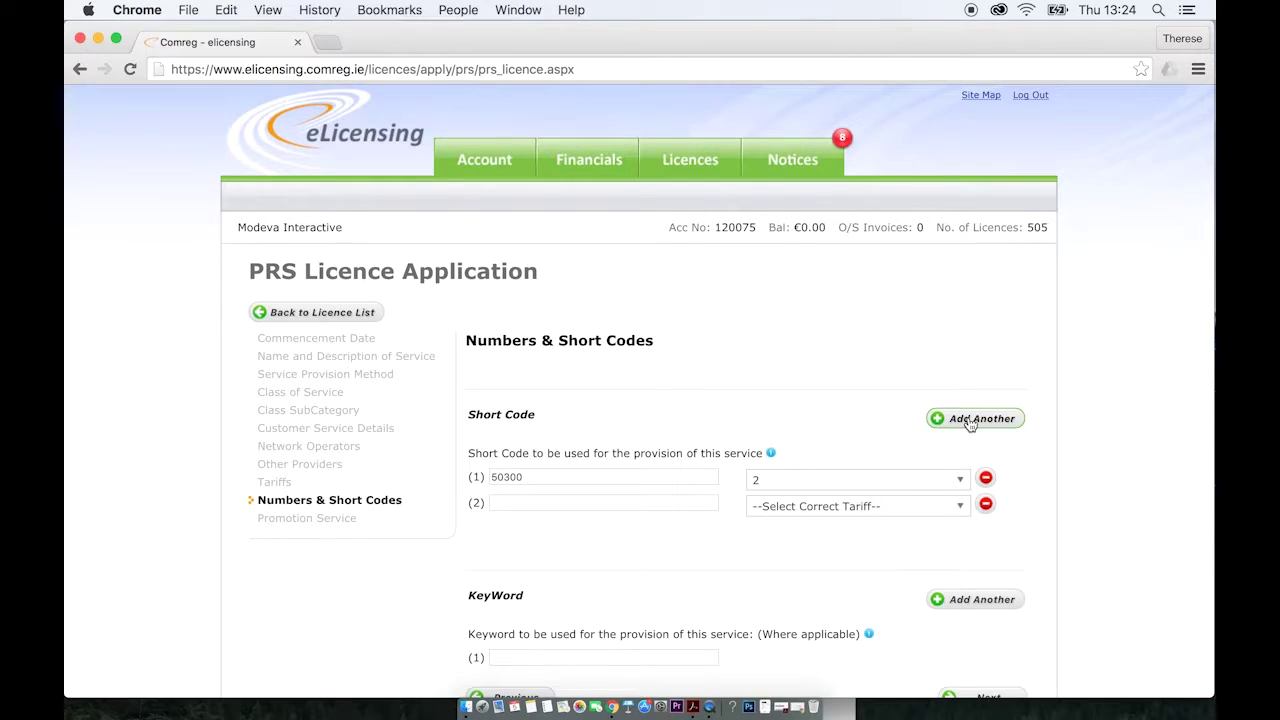
click(604, 502)
text(5766)
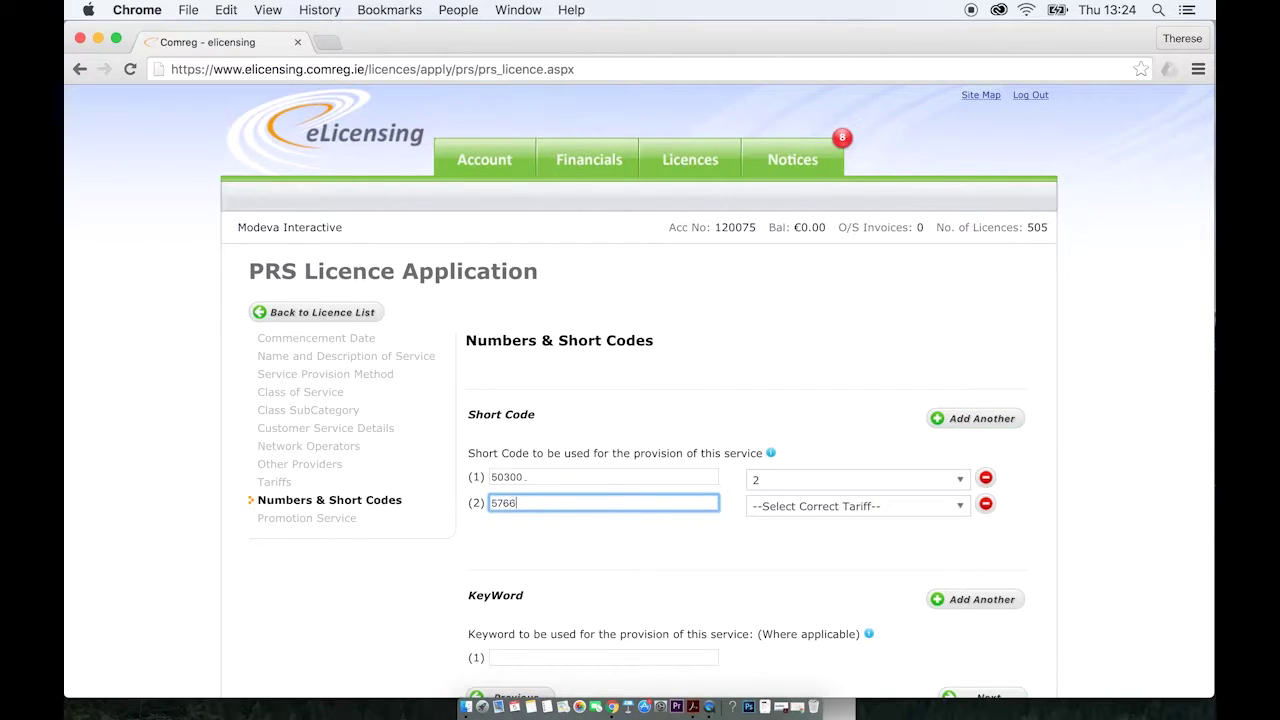
text(6)
click(820, 512)
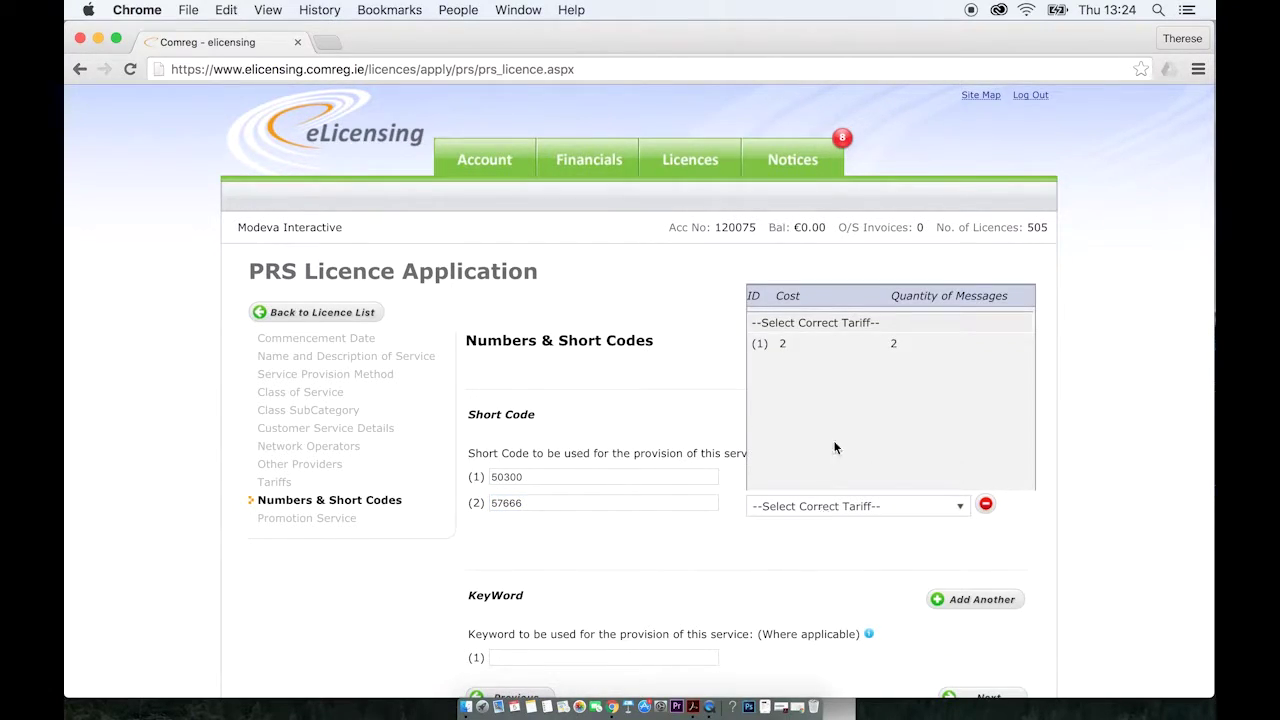
click(828, 344)
Enter 'Test' as the service keyword, then begin correcting it
scroll(1084, 472, down, 1)
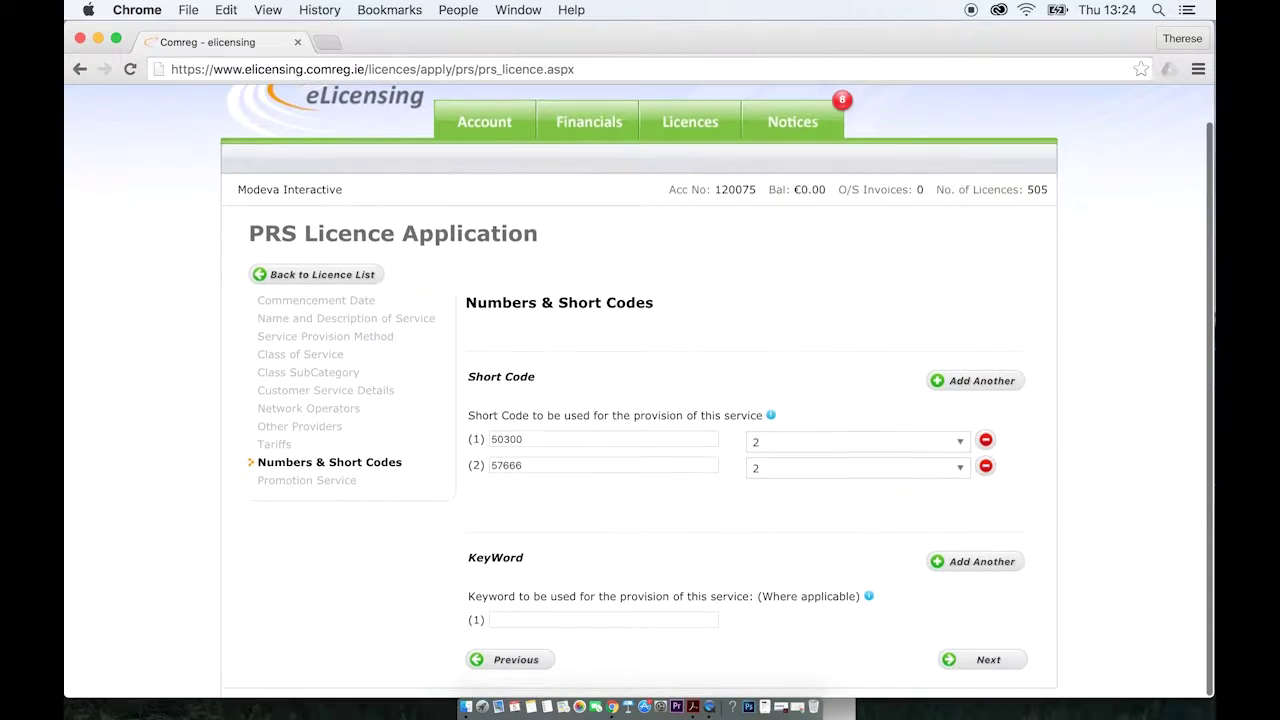
click(631, 621)
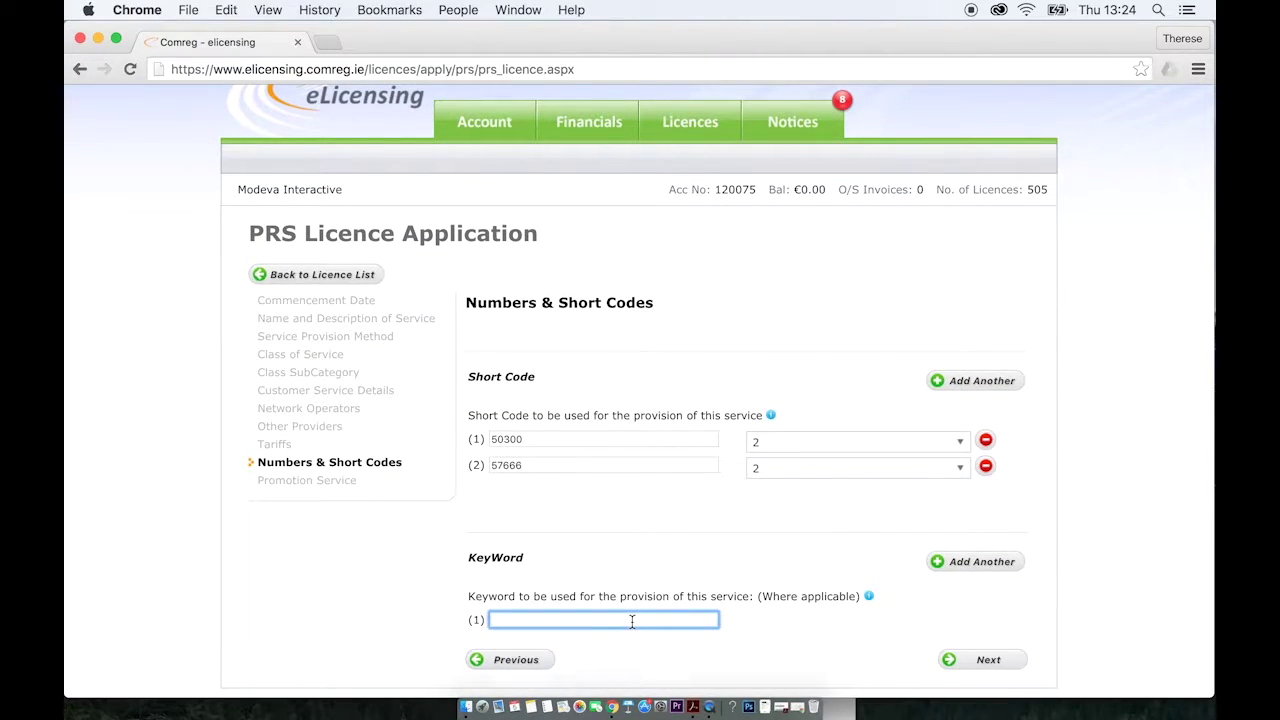
text(Test)
key(BackSpace)
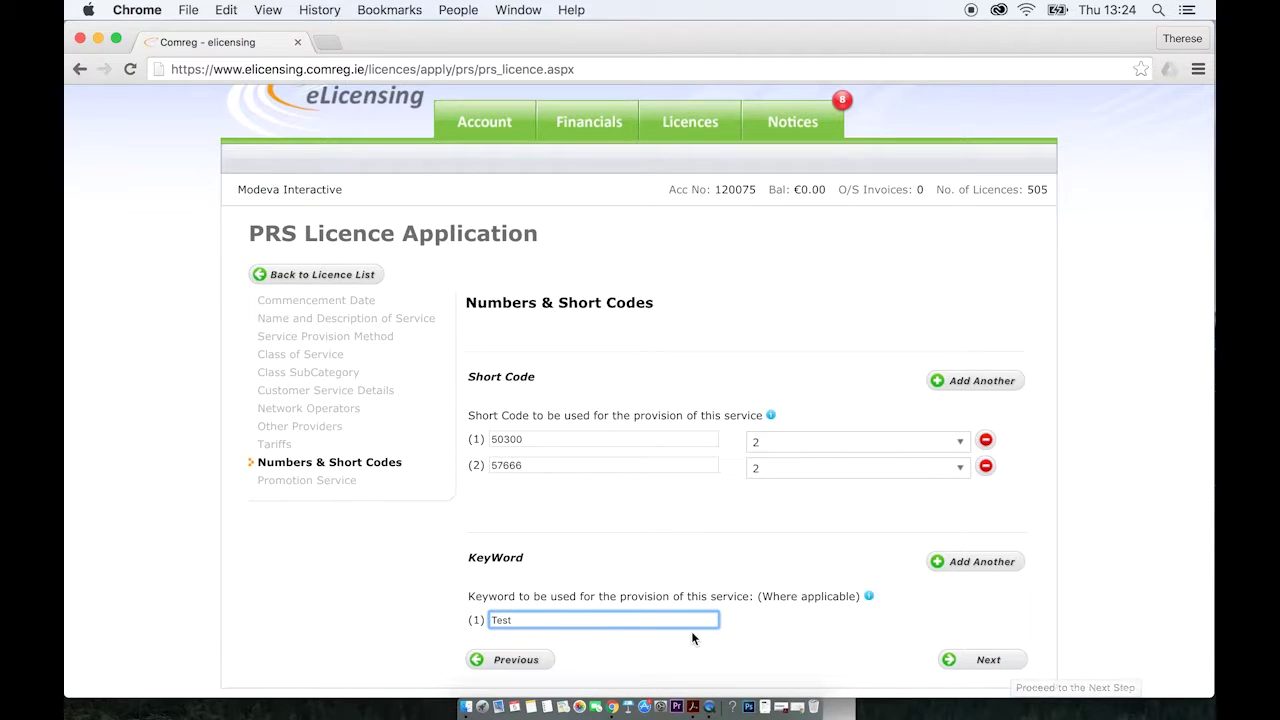
key(BackSpace)
key(BackSpace)
Finish the keyword and queue ComRegTest.pdf as the promotional file
text(est)
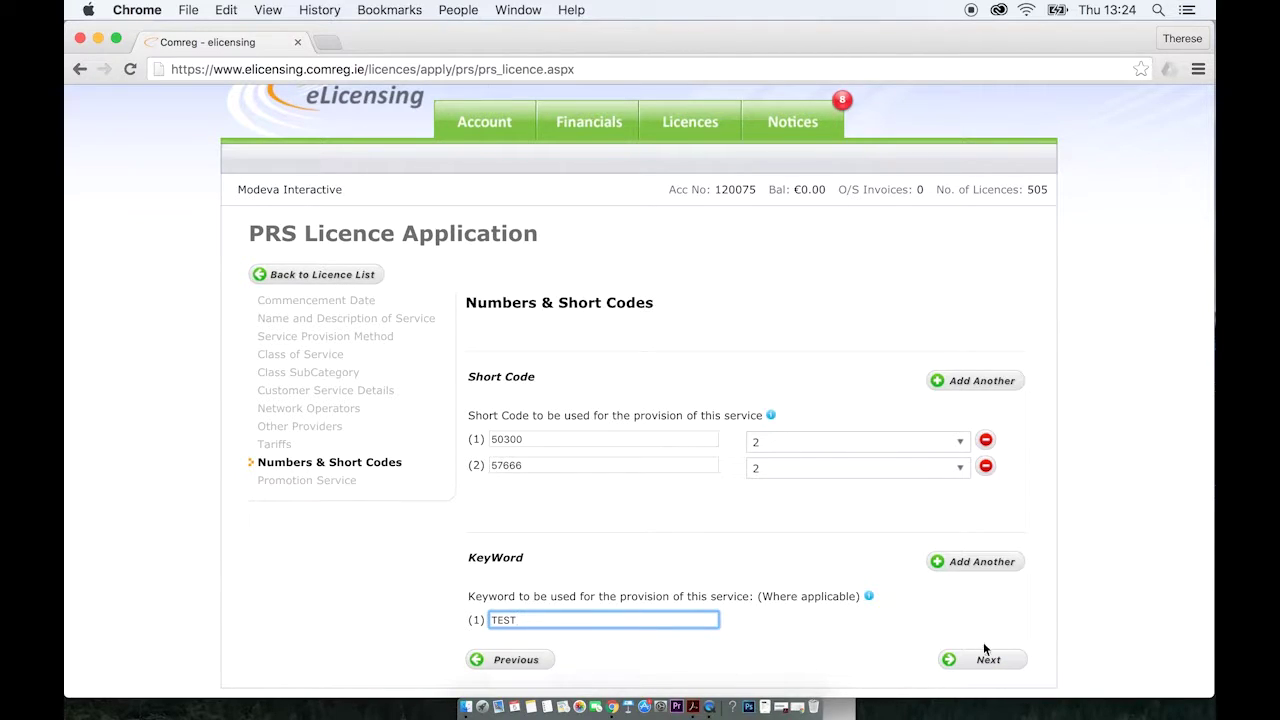
click(985, 660)
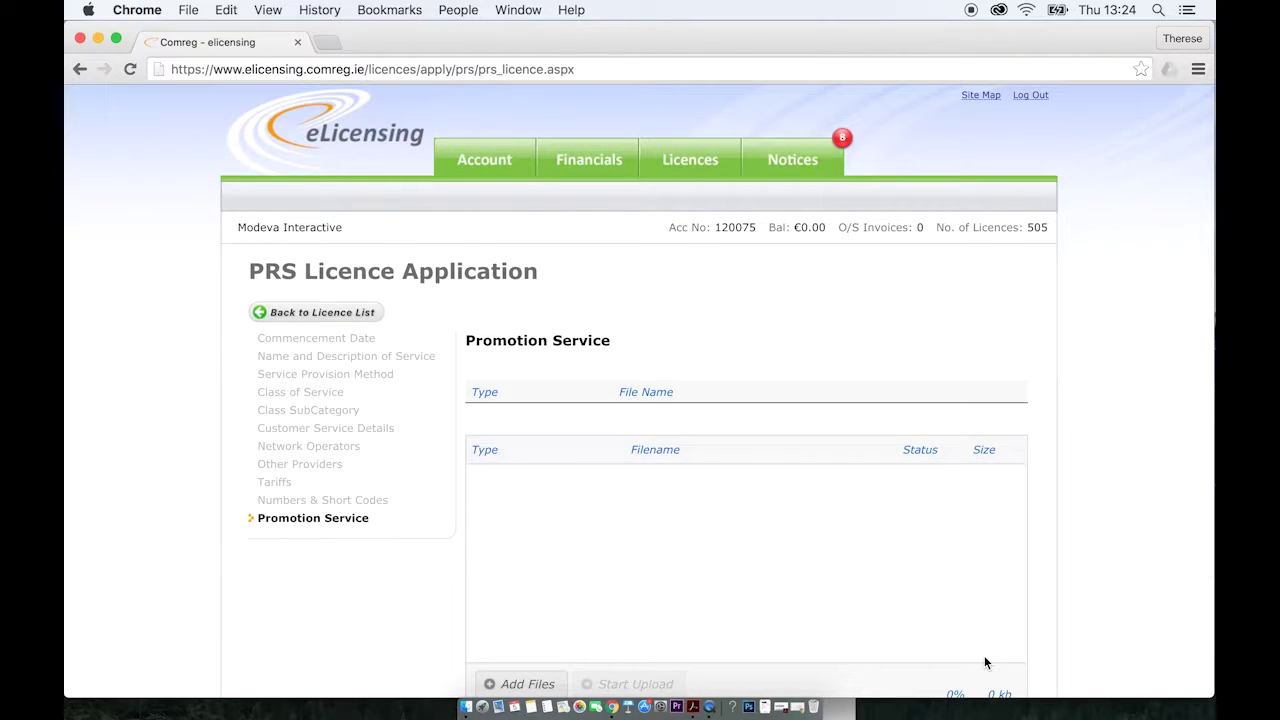
click(524, 690)
text(co)
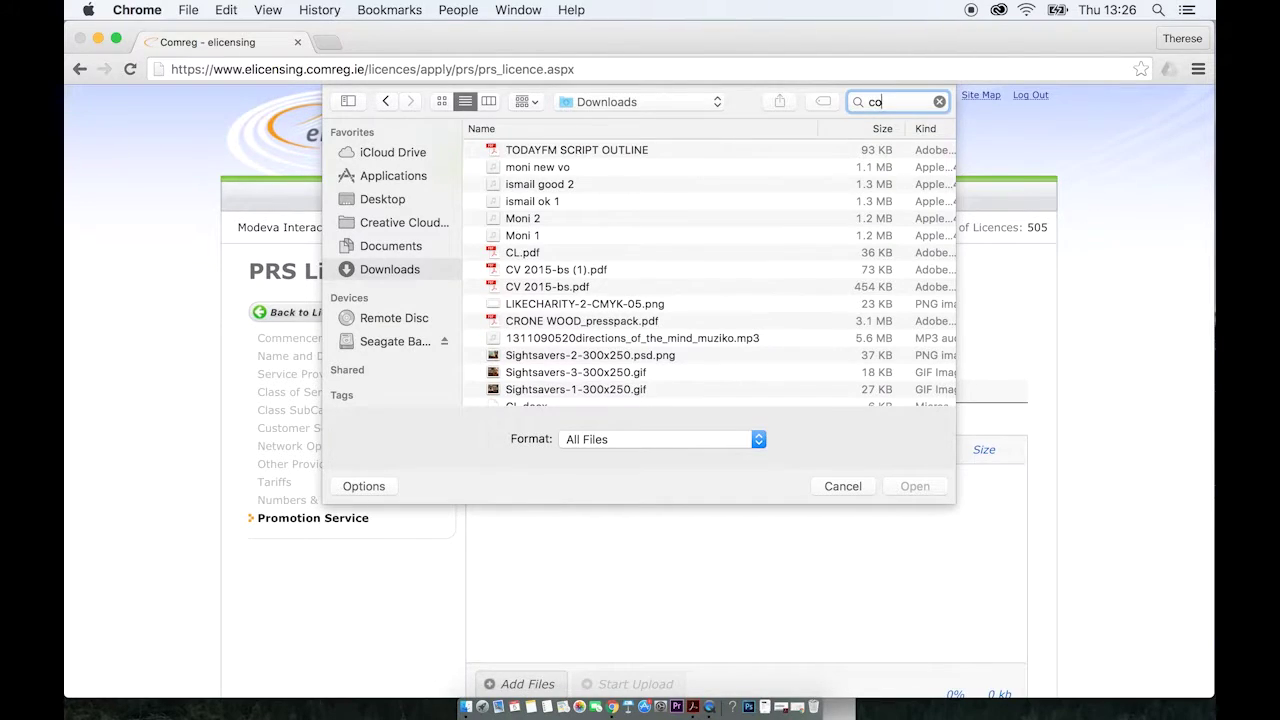
text(mre)
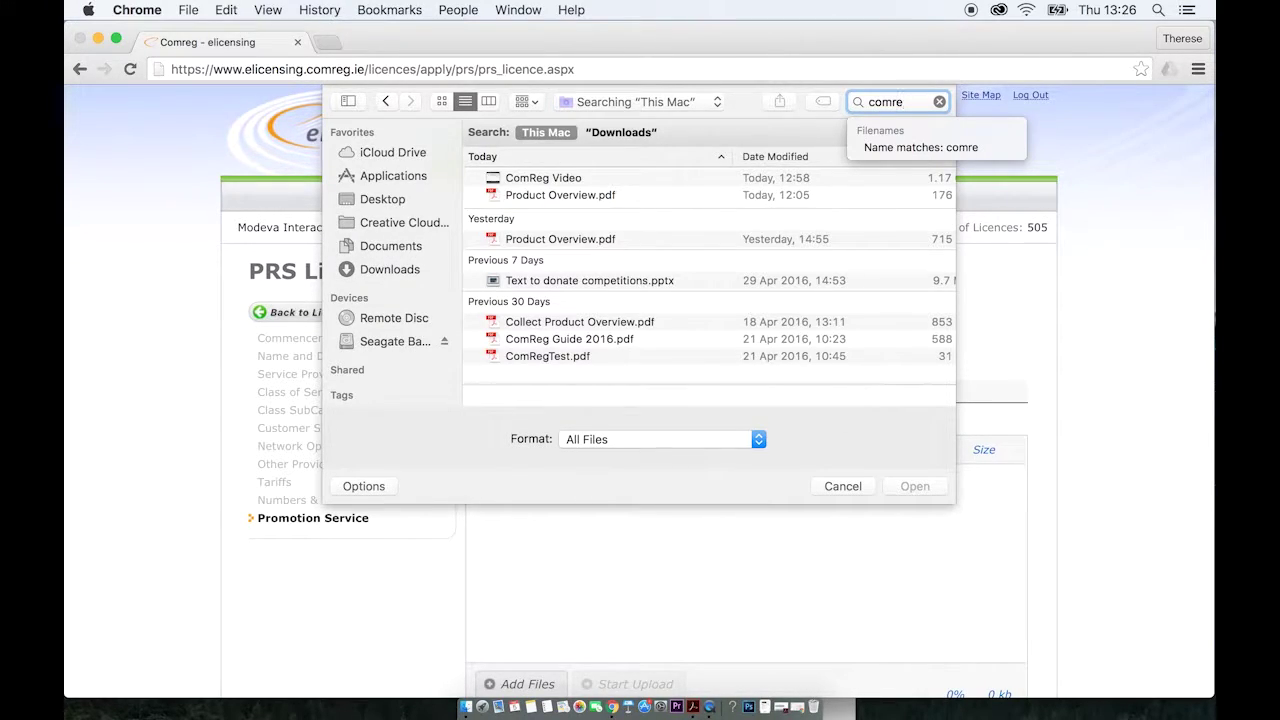
click(558, 358)
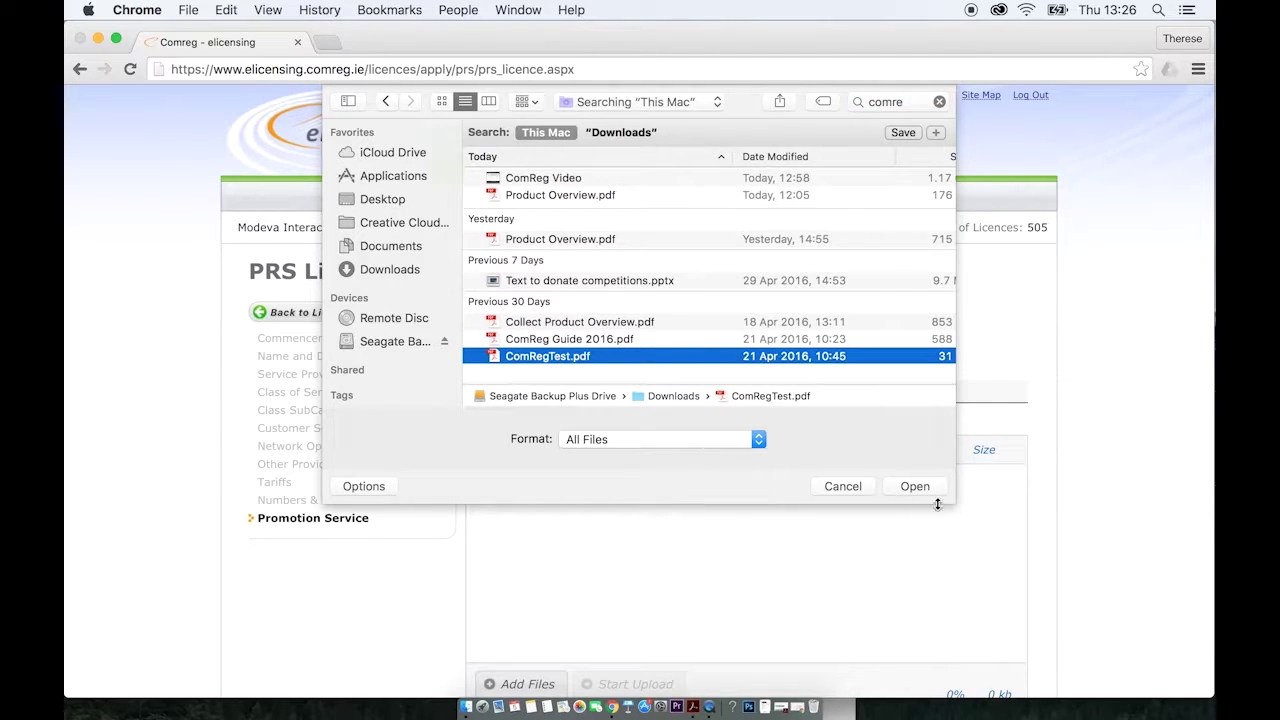
key(Return)
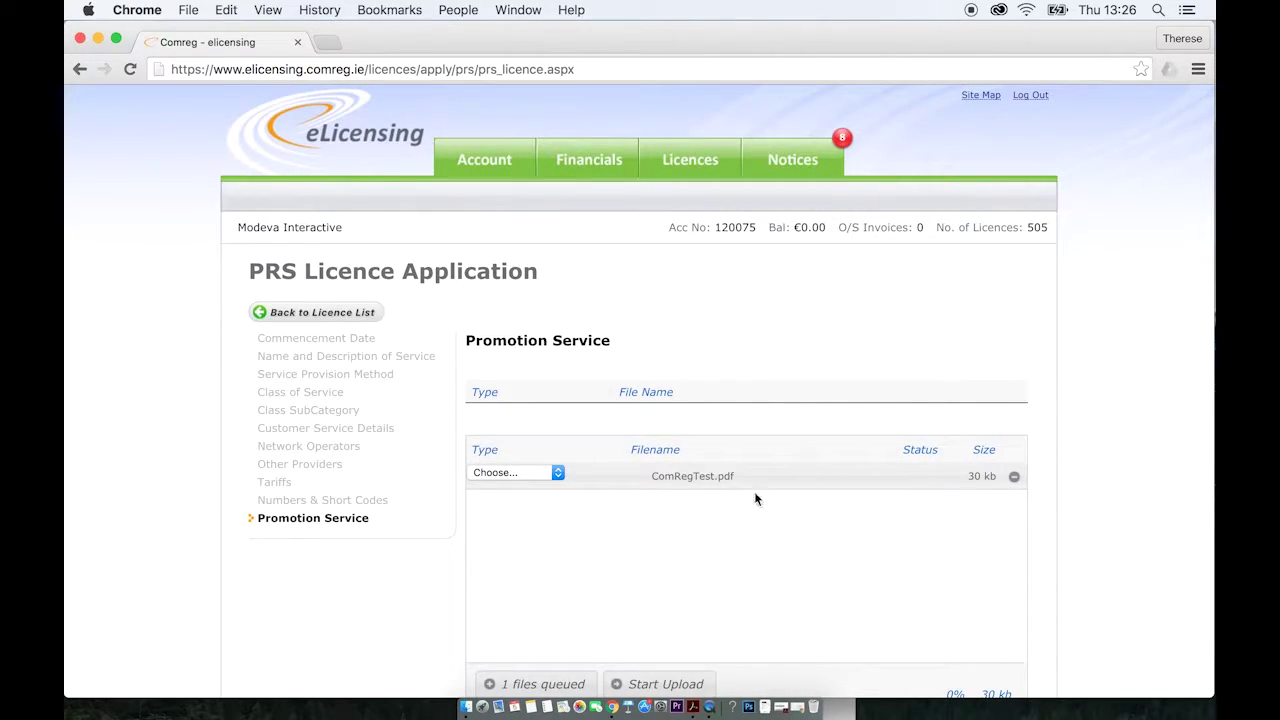
Upload ComRegTest.pdf as a Print document and confirm the documentation is uploaded
click(560, 473)
click(530, 488)
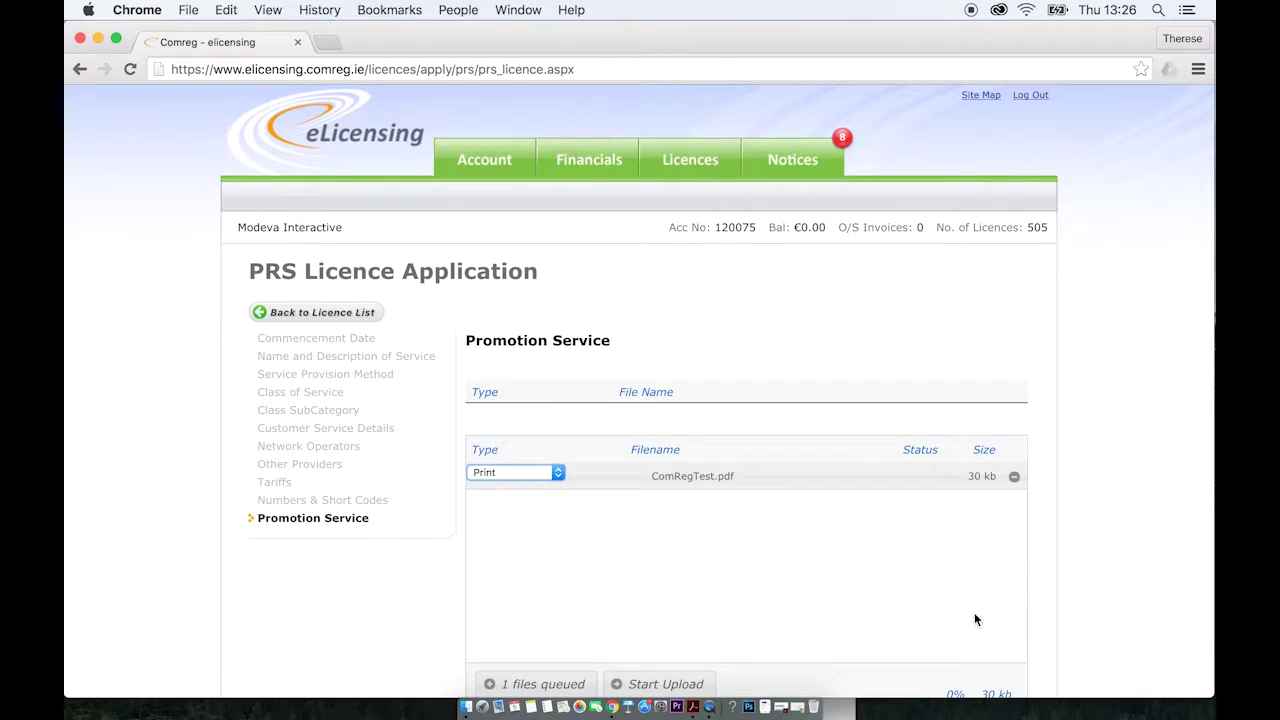
scroll(1124, 596, down, 3)
click(672, 557)
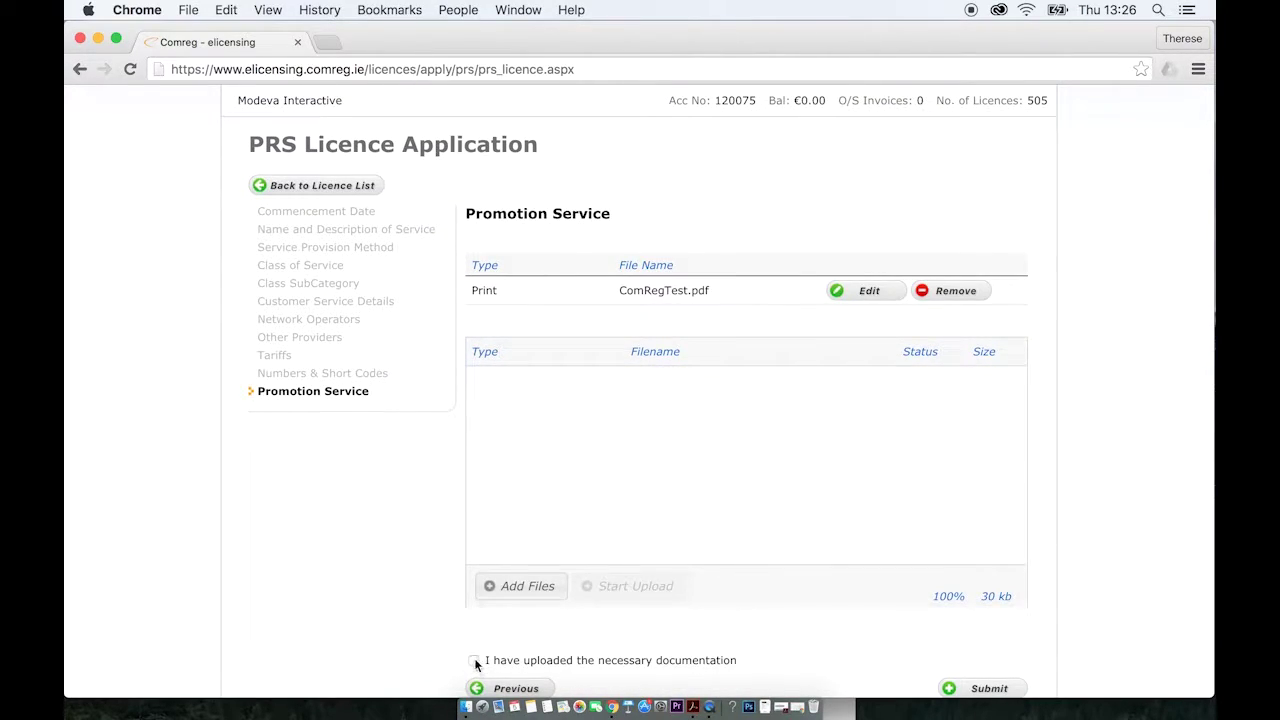
click(473, 661)
Submit the PRS licence application for processing
click(988, 689)
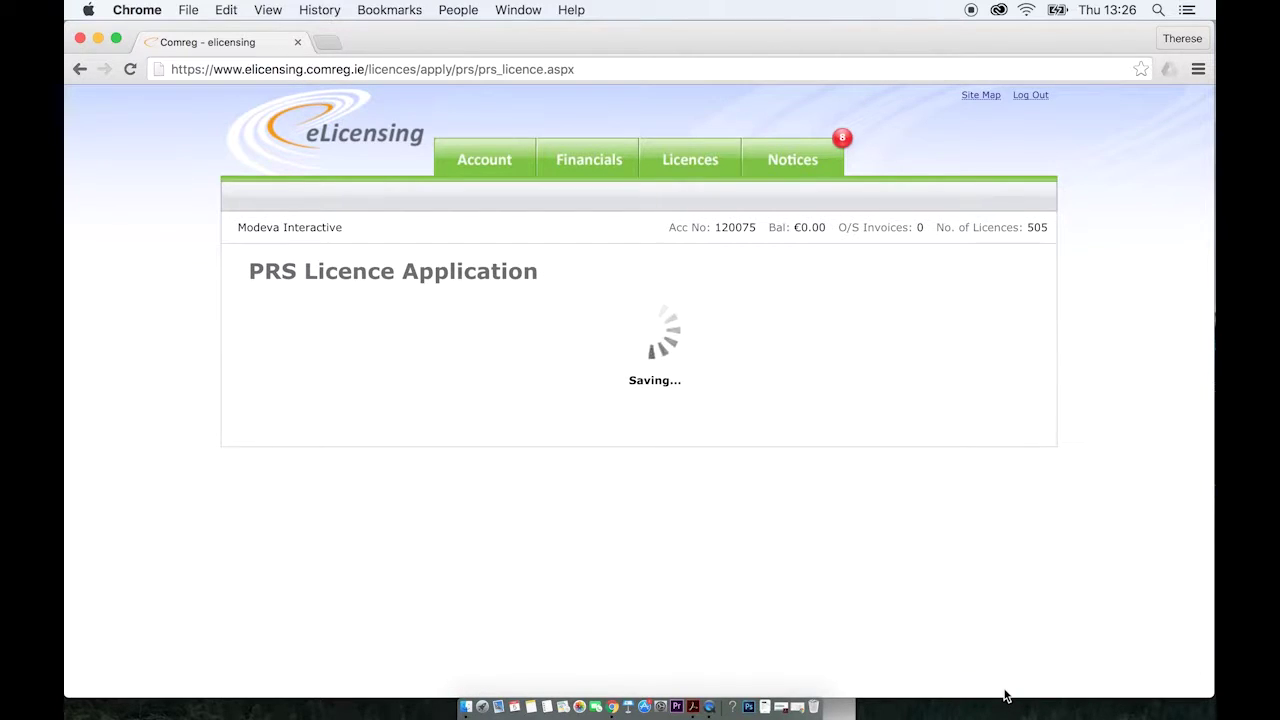